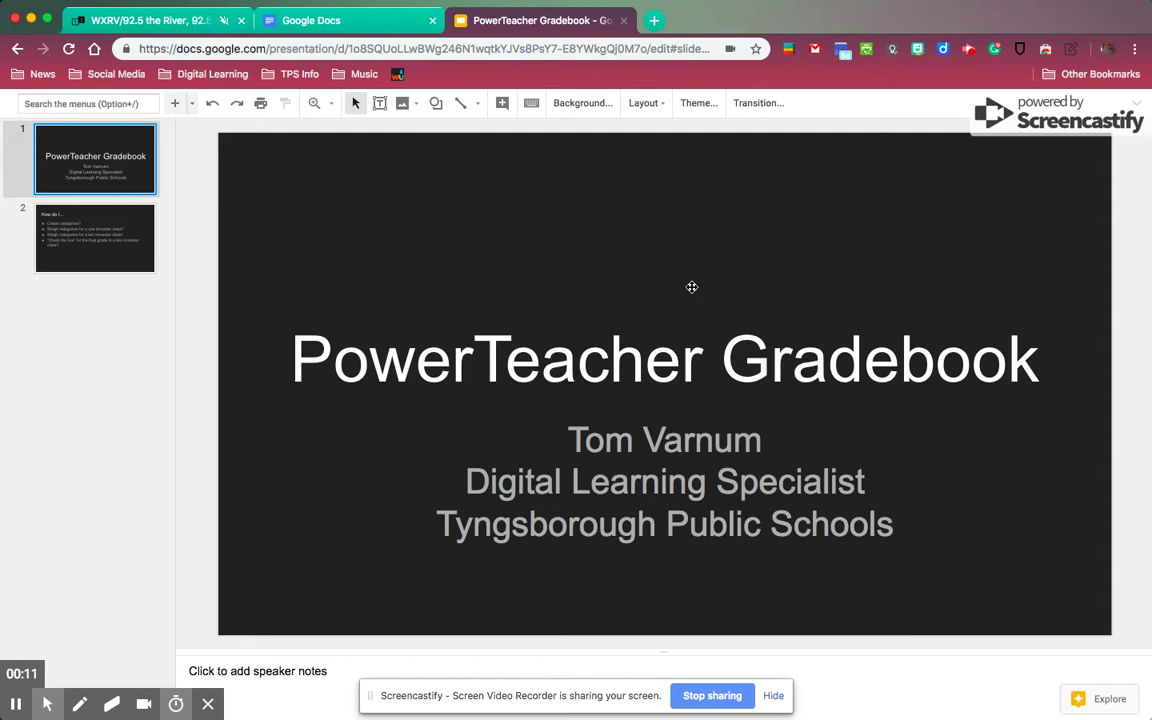
# Step: Show slide 2, 'How do I...', which lists the four gradebook questions
pyautogui.click(100, 216)
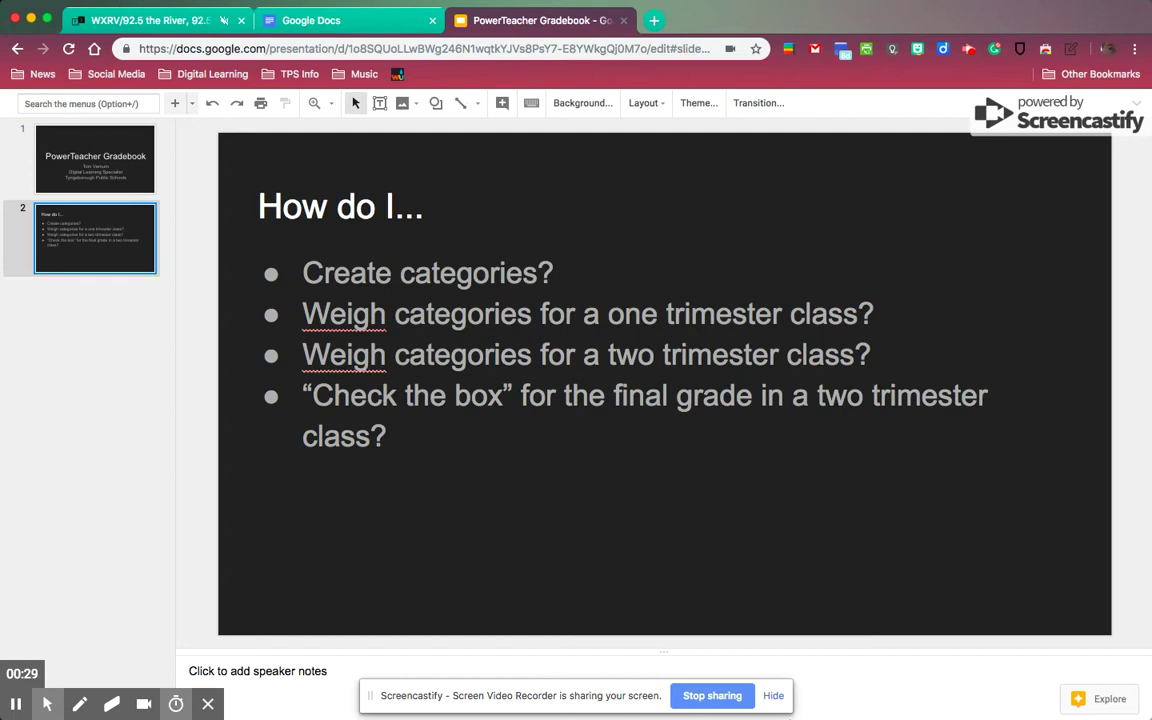
# Step: Maximize PowerTeacher Gradebook and open Grade Setup for the Journalism class's T1 term
pyautogui.click(857, 694)
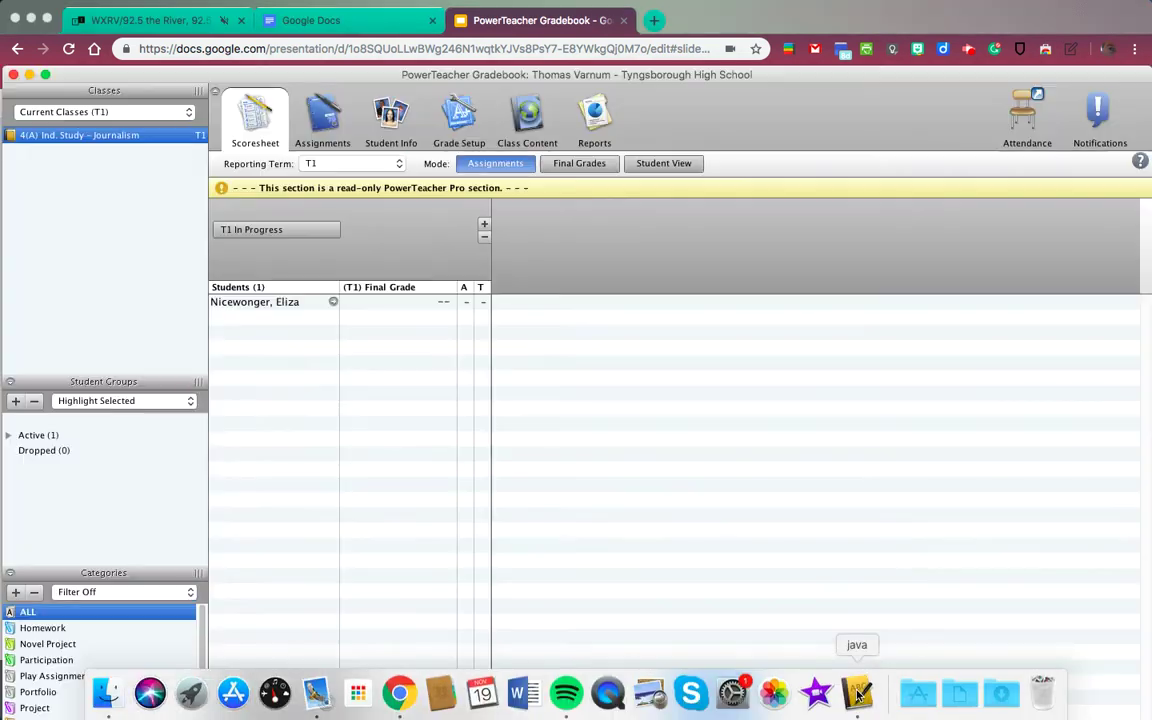
pyautogui.doubleClick(587, 72)
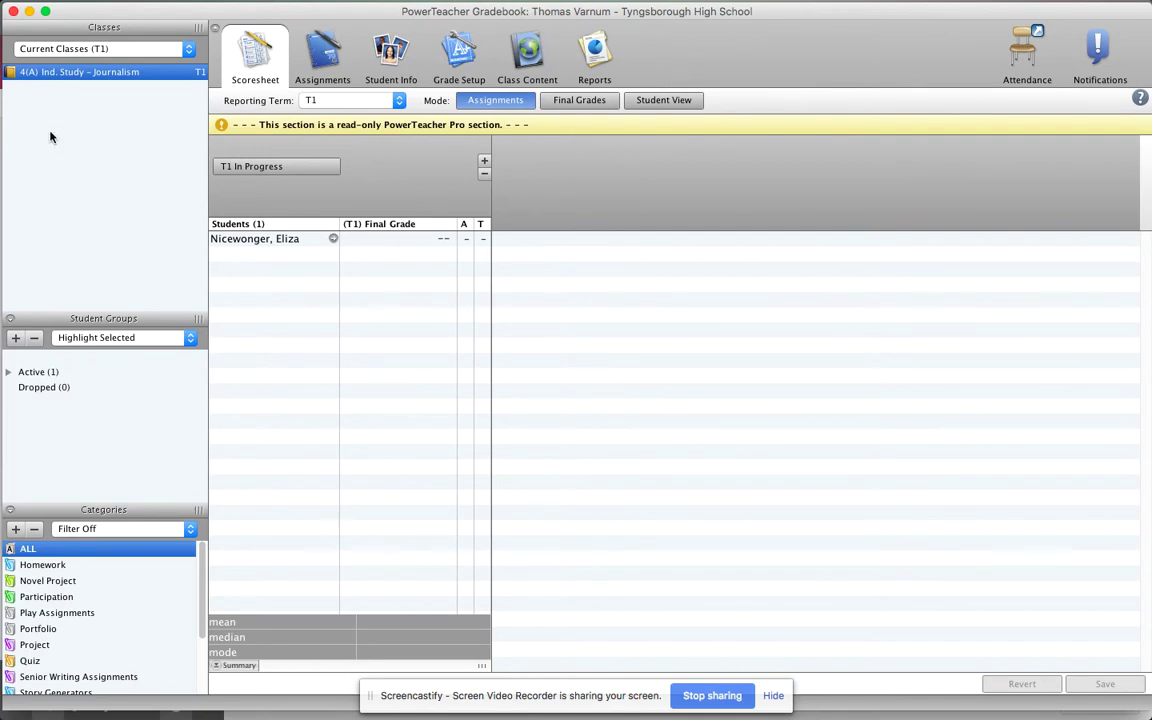
pyautogui.click(252, 240)
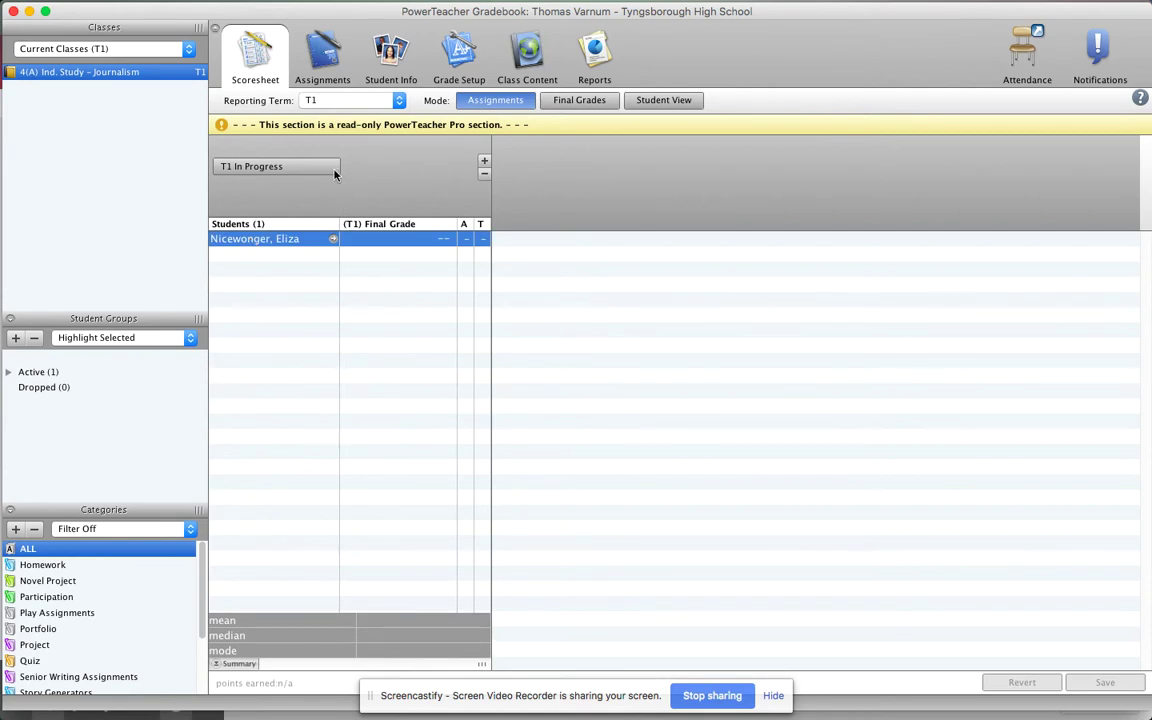
pyautogui.click(458, 52)
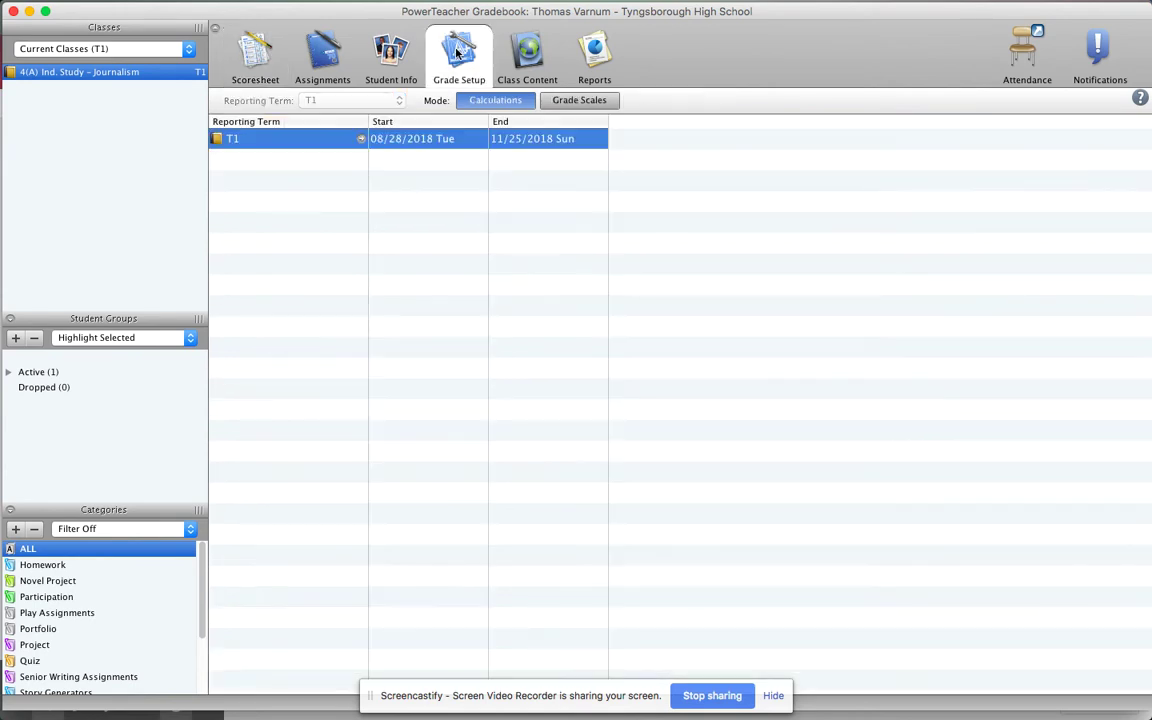
# Step: Switch T1's final grade calculation from Total points to Category Weights
pyautogui.doubleClick(216, 140)
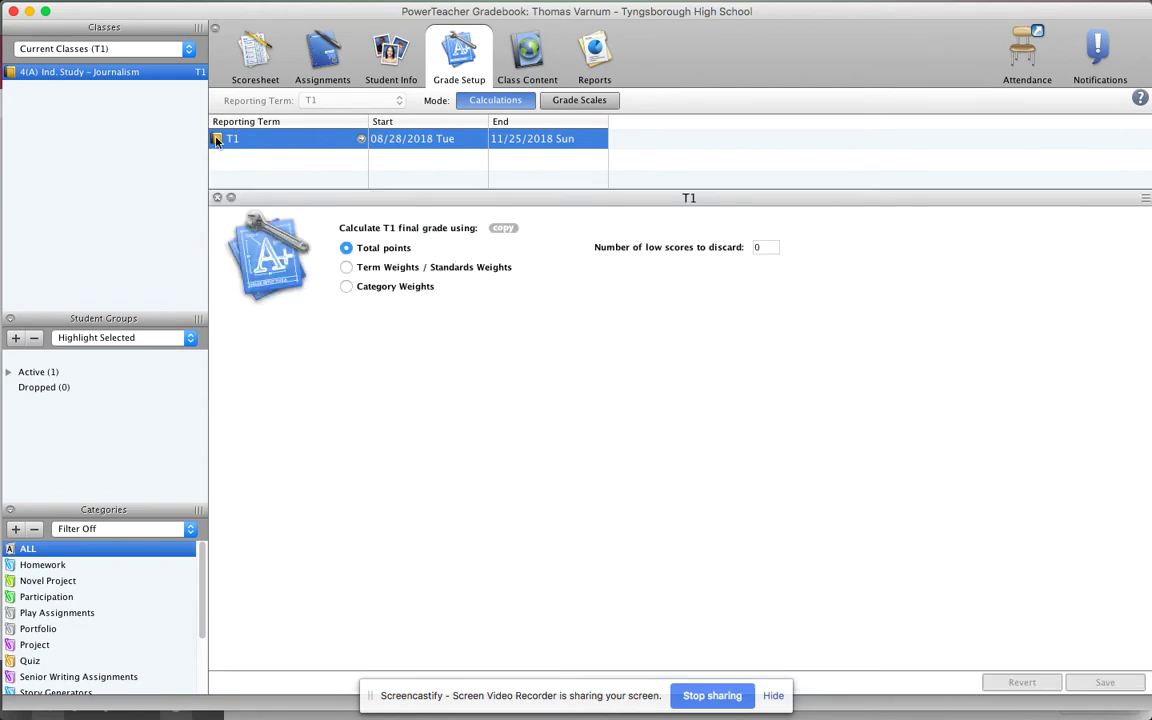
pyautogui.click(346, 288)
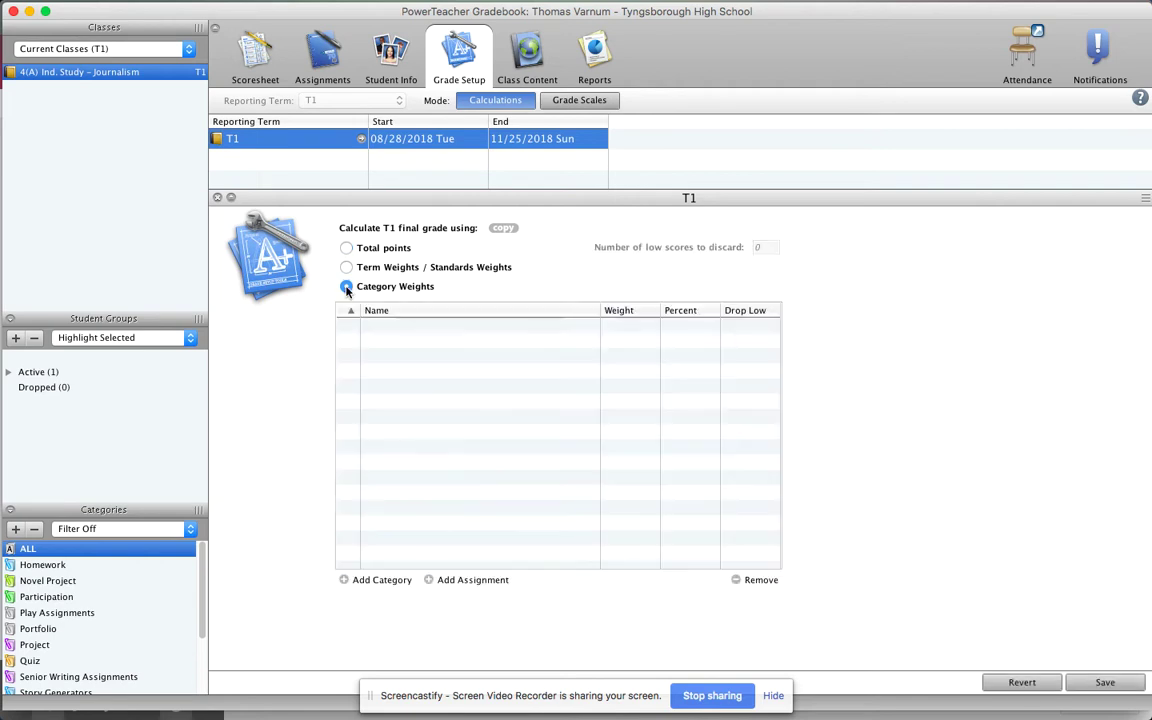
# Step: Add the Homework, Participation and Test categories to T1's weights table
pyautogui.click(372, 581)
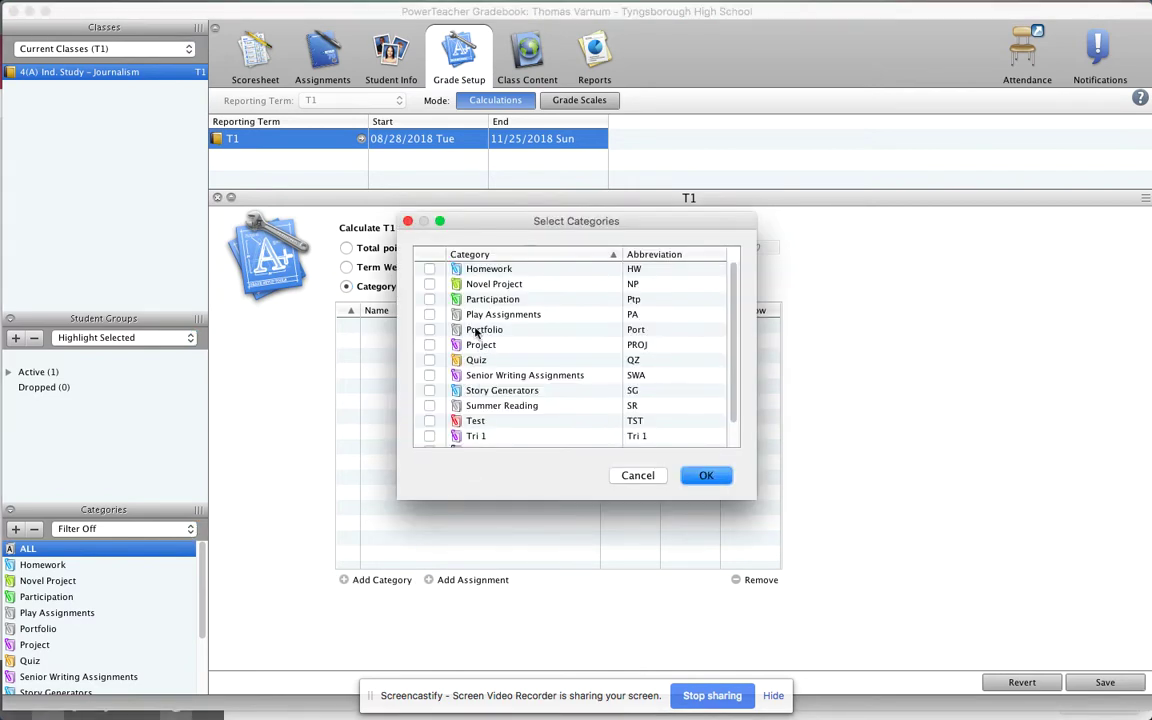
pyautogui.click(429, 269)
pyautogui.click(429, 299)
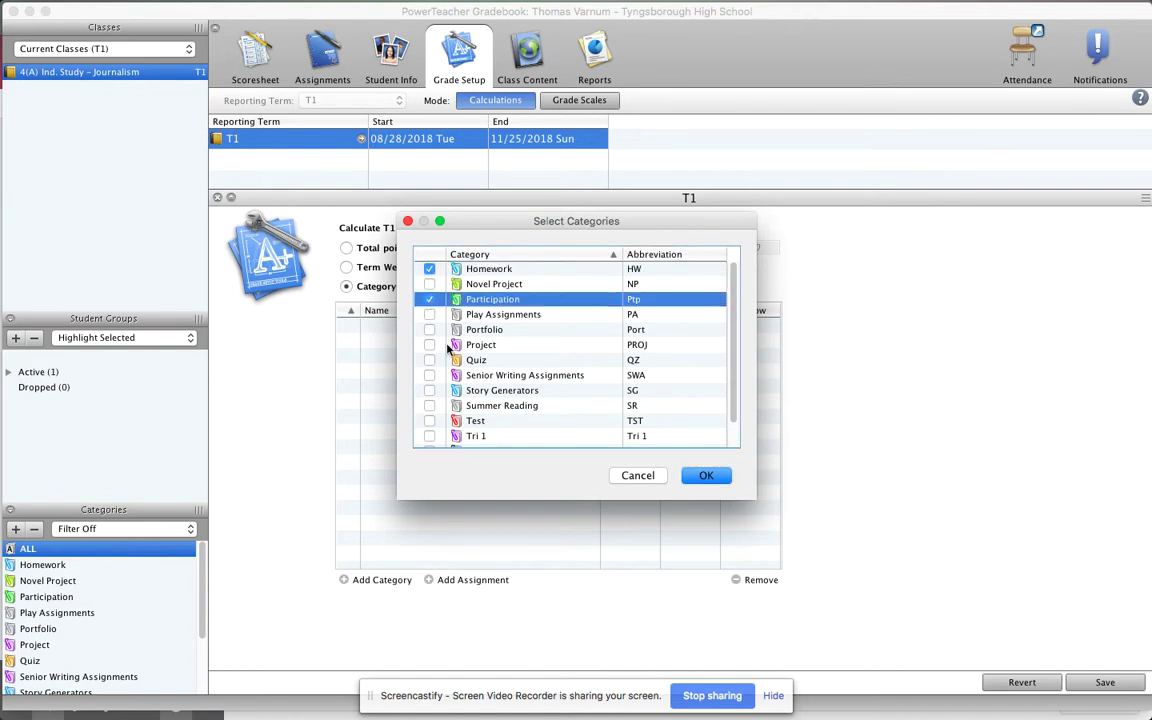
pyautogui.click(429, 421)
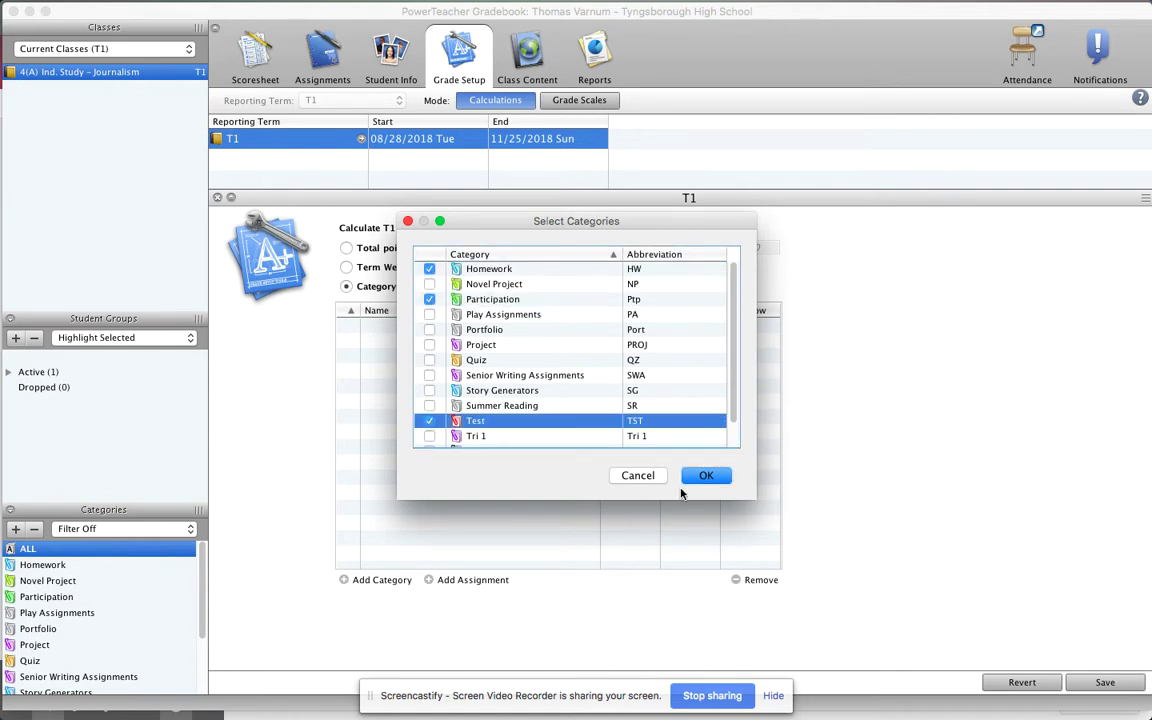
pyautogui.click(710, 477)
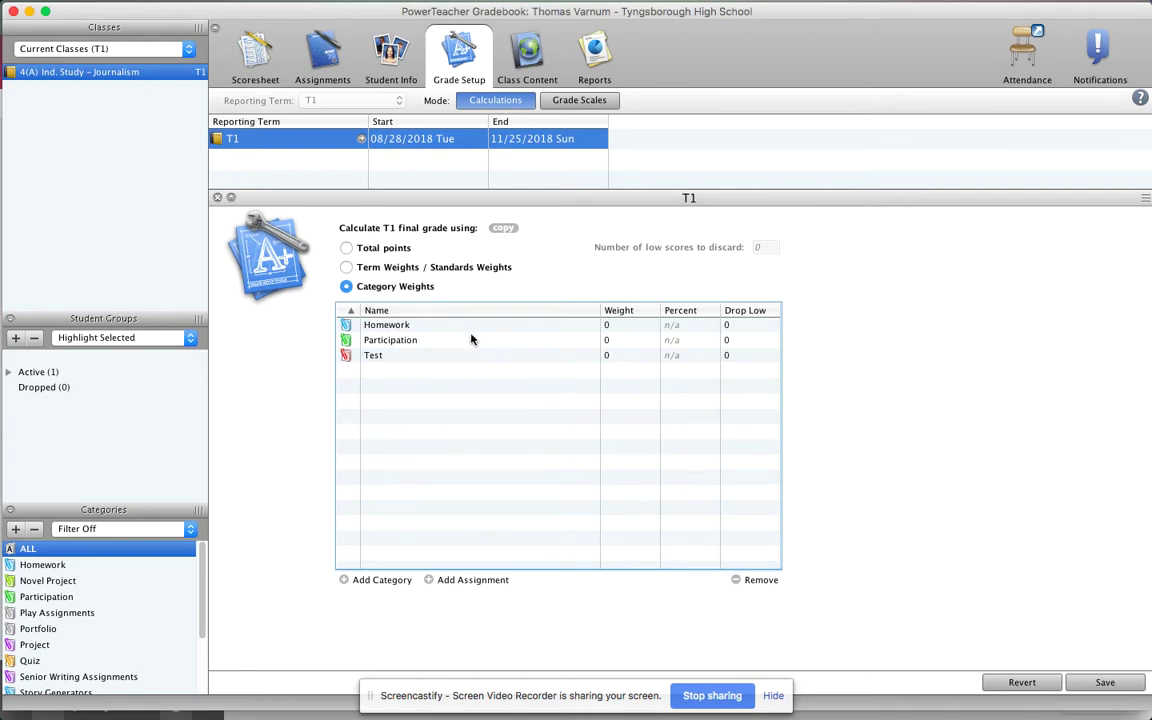
# Step: Weight Homework 20, Participation 20 and Test 60 in the T1 table
pyautogui.click(622, 327)
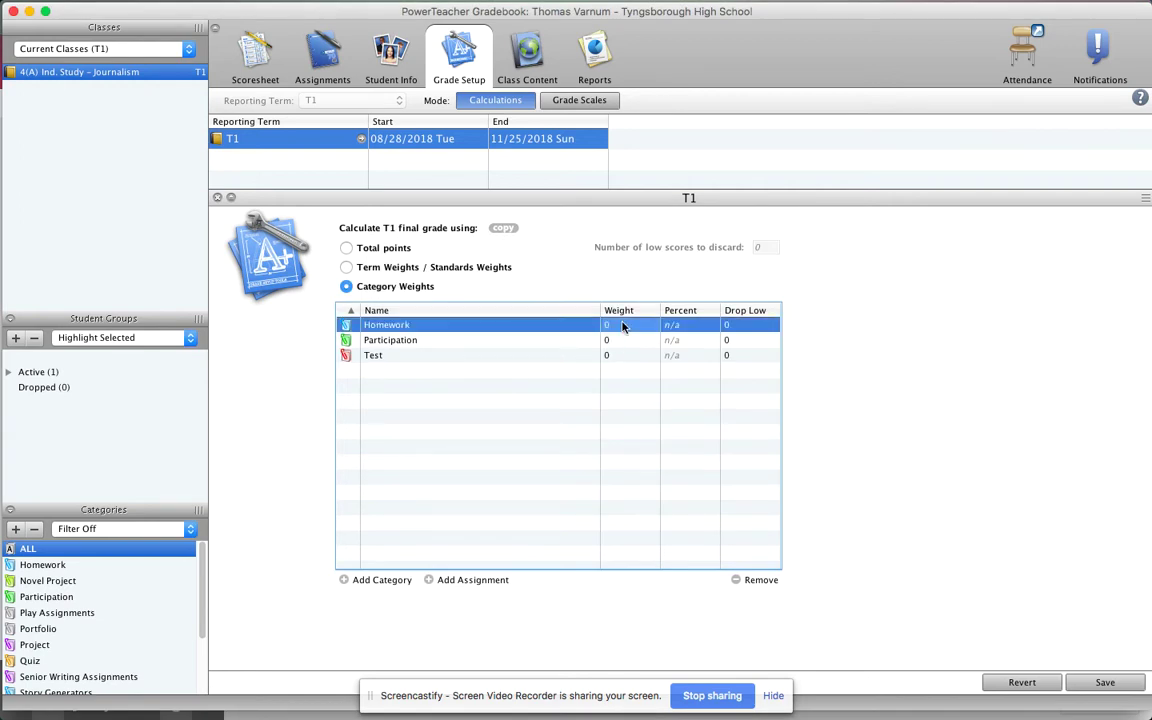
pyautogui.write('20')
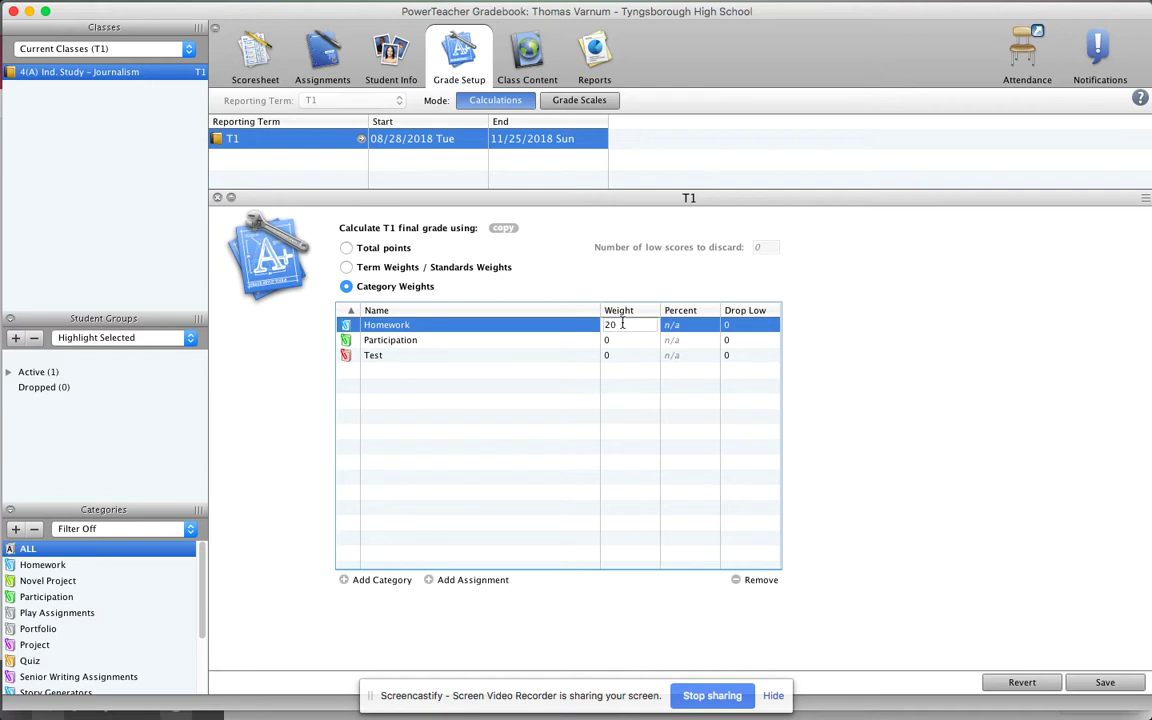
pyautogui.press('Return')
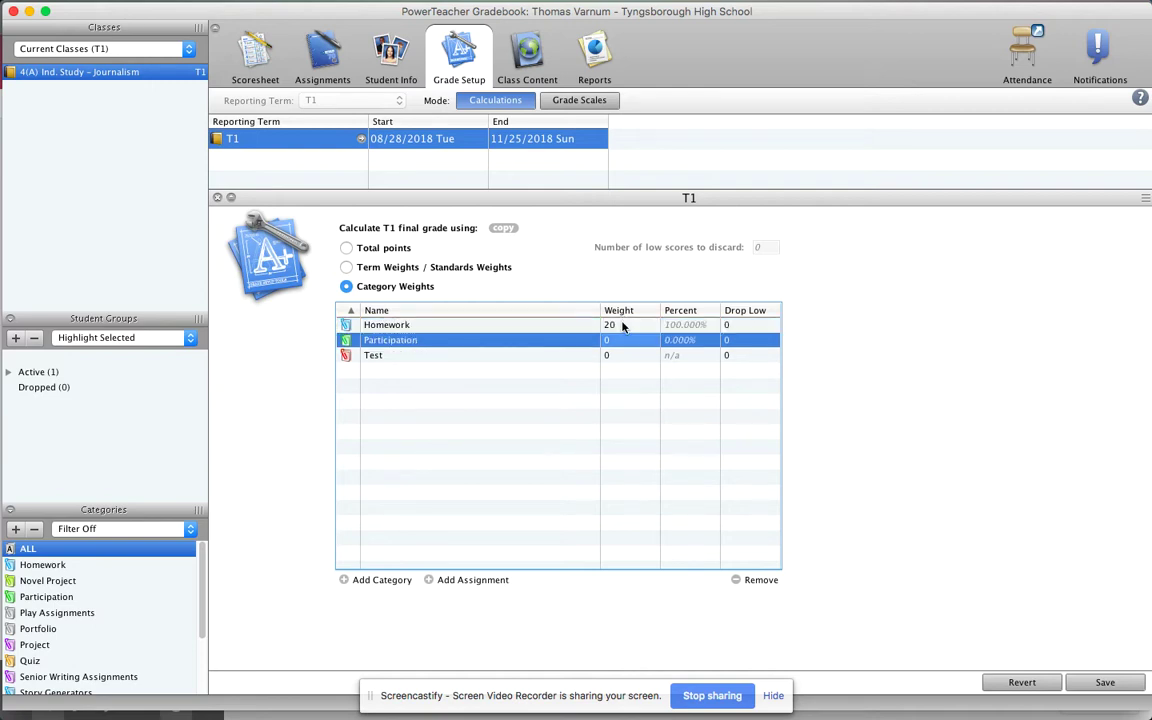
pyautogui.write('20')
pyautogui.press('Return')
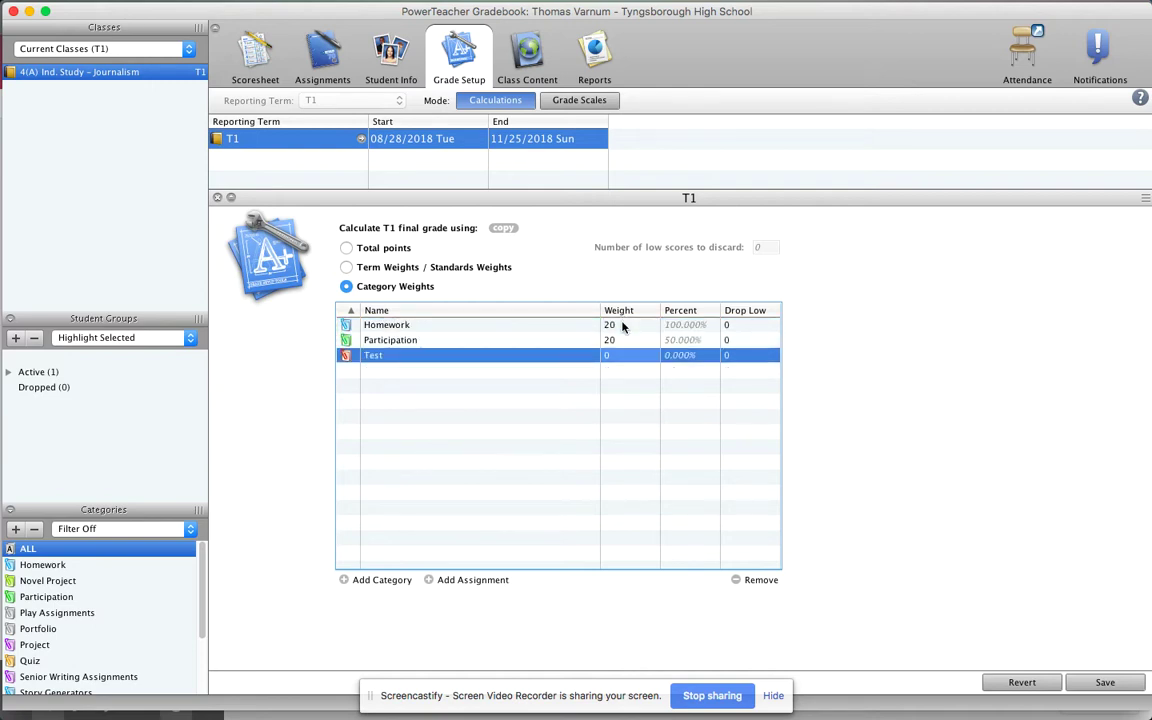
pyautogui.write('60')
pyautogui.press('Return')
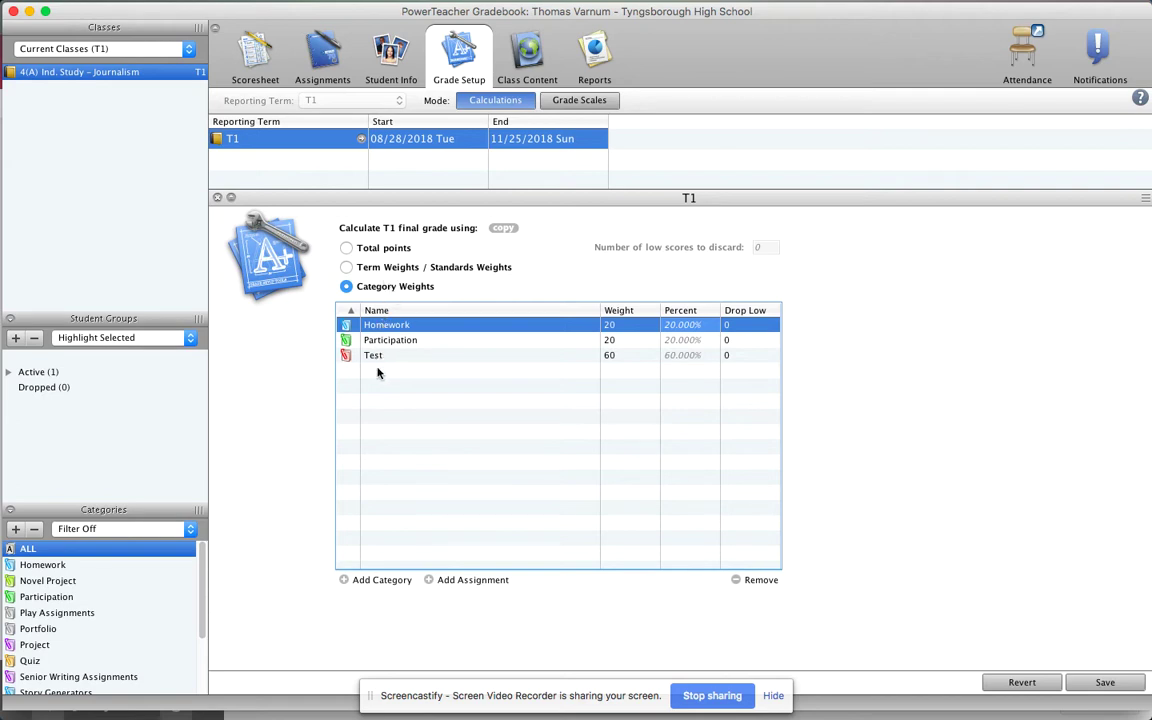
pyautogui.click(362, 581)
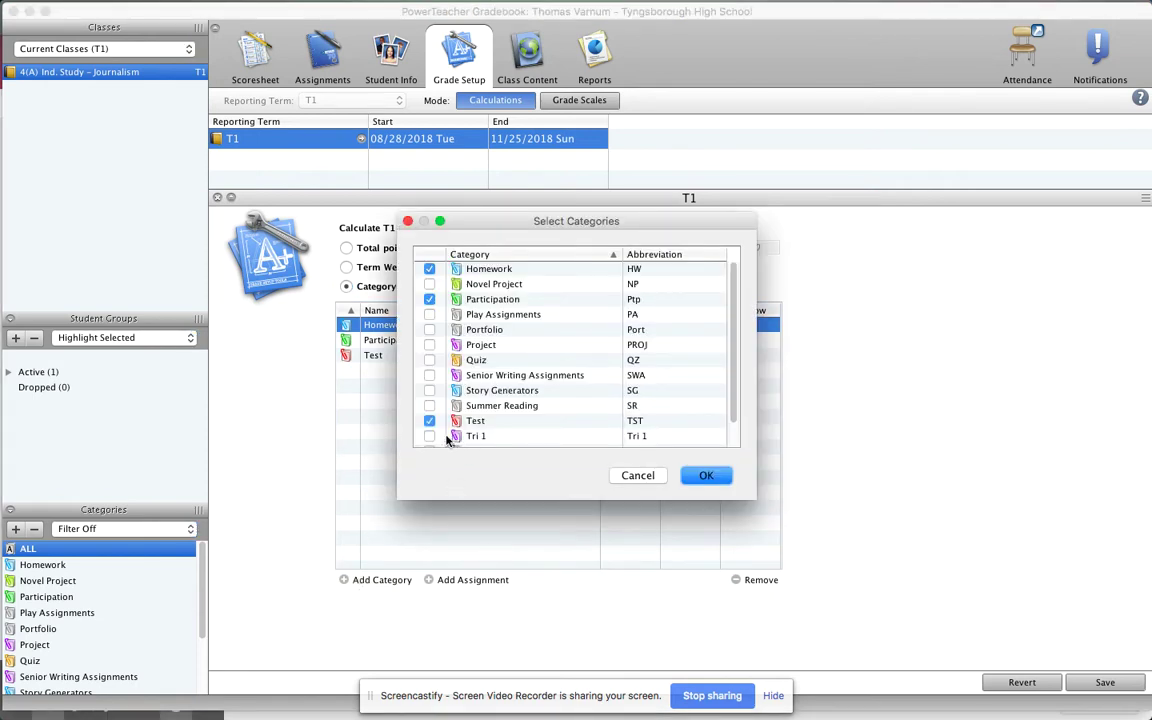
# Step: Add the Tri 1 category to the T1 weights table at weight 0
pyautogui.scroll(-2, 429, 430)
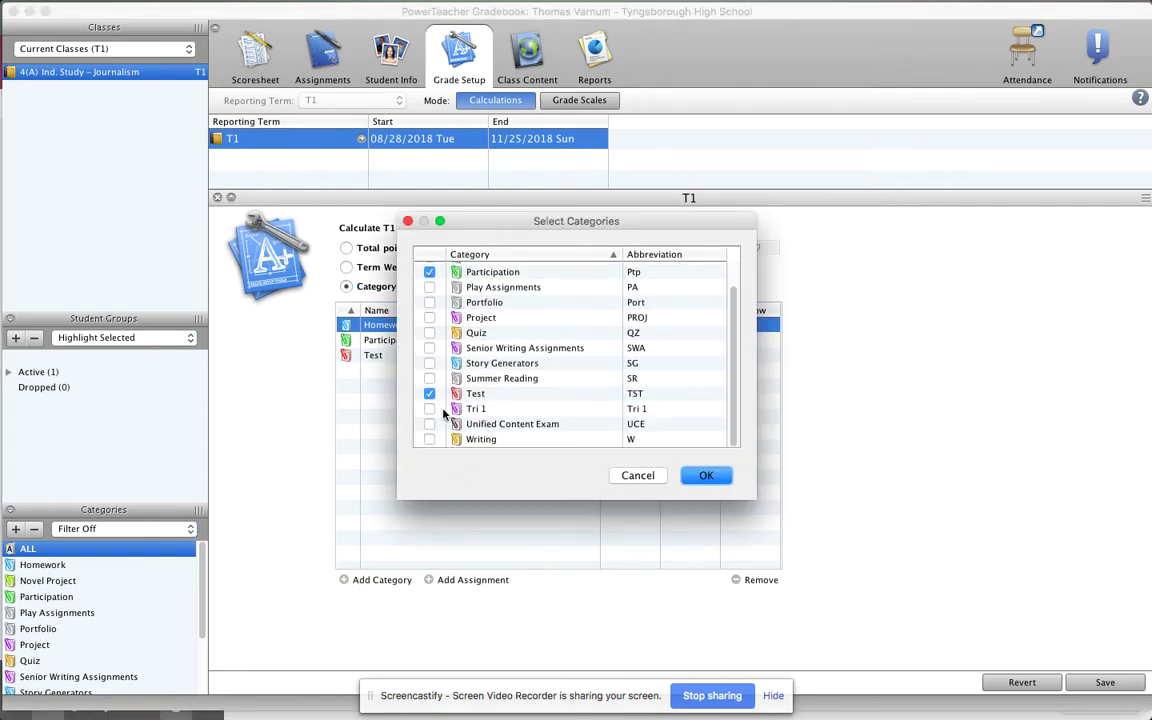
pyautogui.click(429, 409)
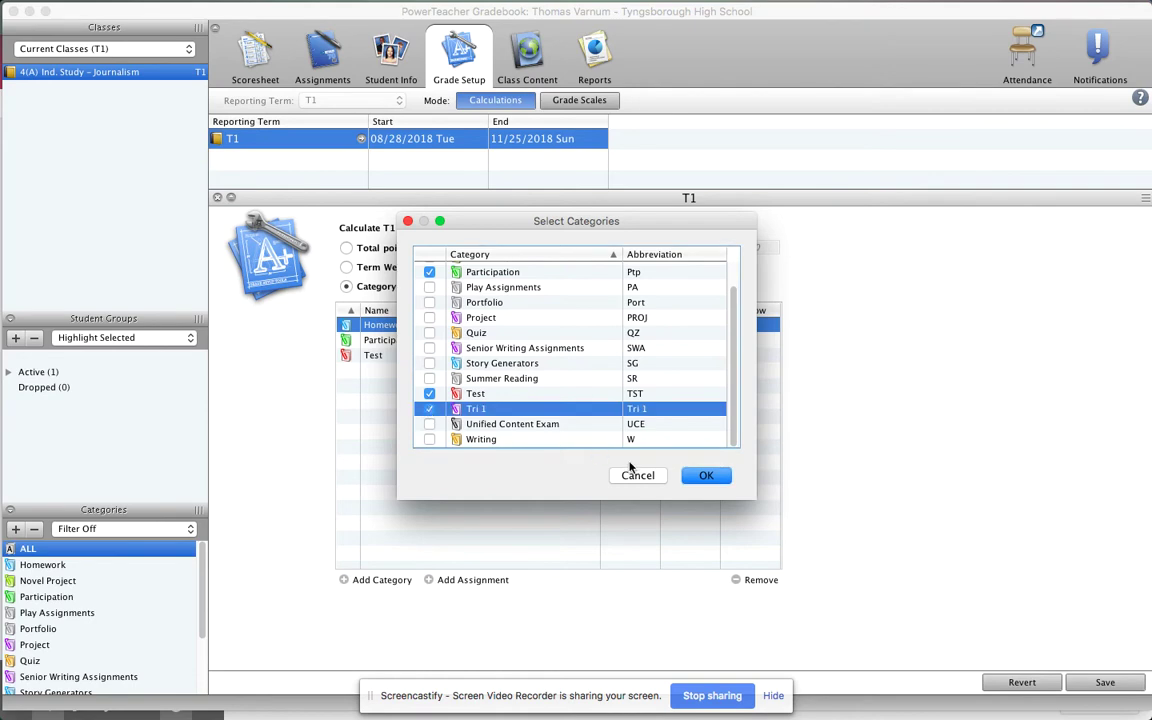
pyautogui.click(707, 476)
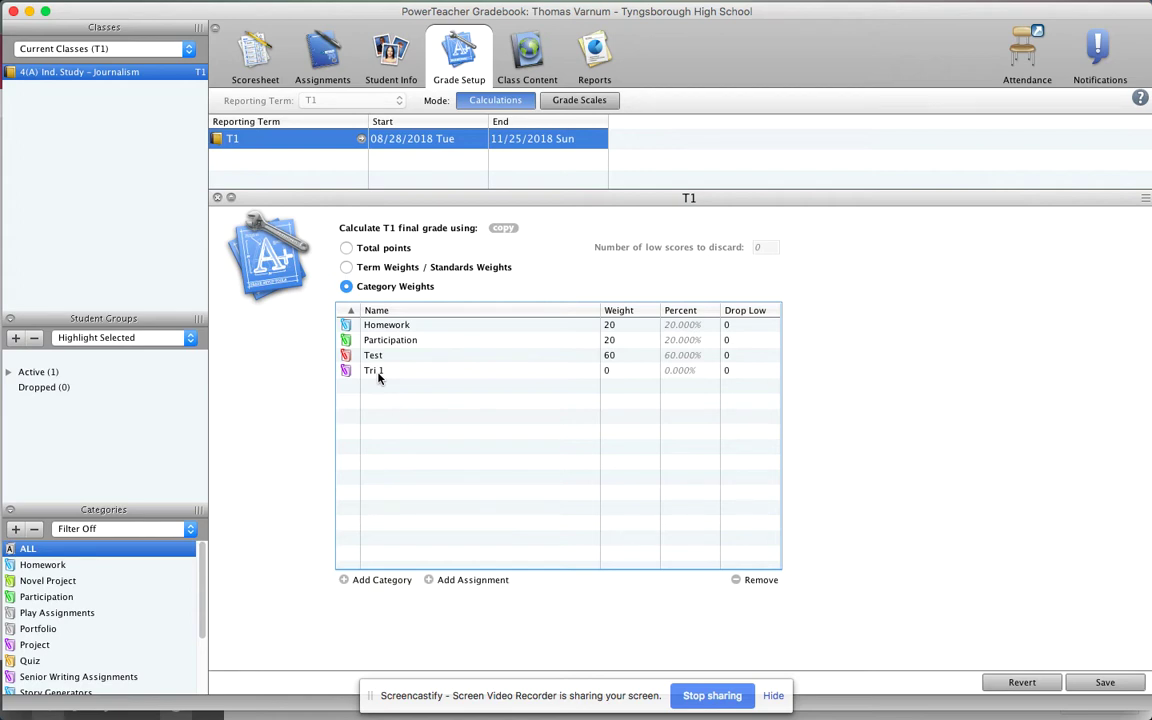
# Step: Reweight T1 as Tri 1 50, Homework 10, Participation 10 and Test 30
pyautogui.click(609, 372)
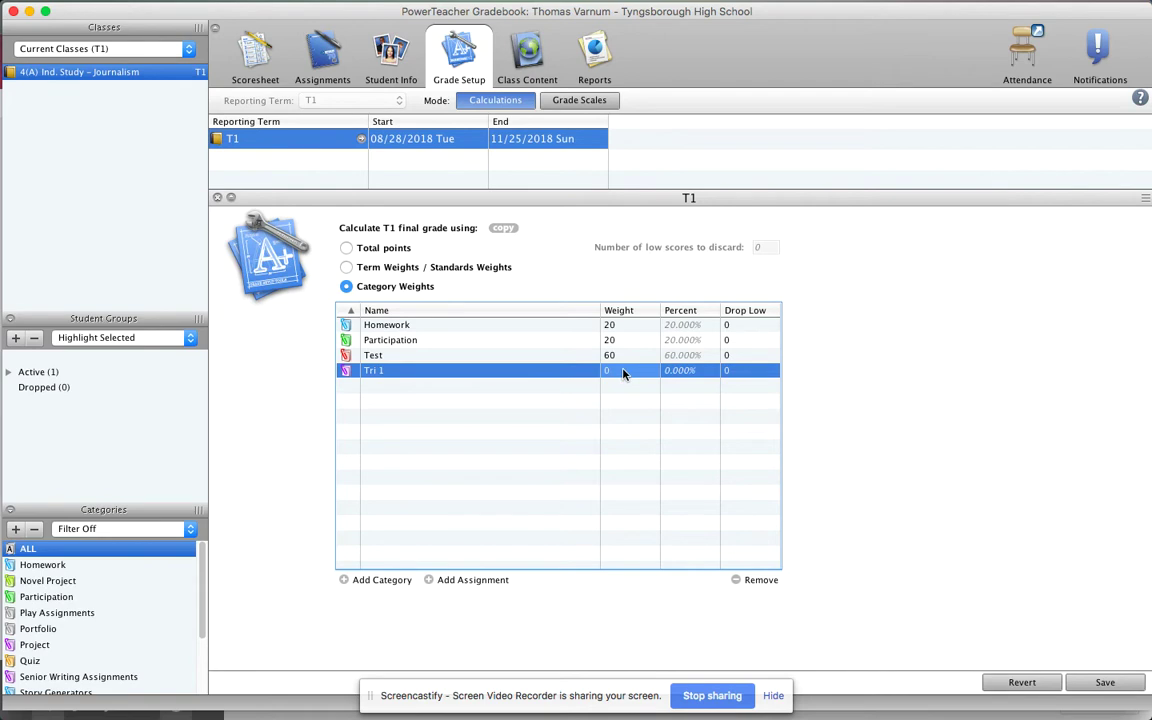
pyautogui.click(623, 372)
pyautogui.write('50')
pyautogui.click(614, 326)
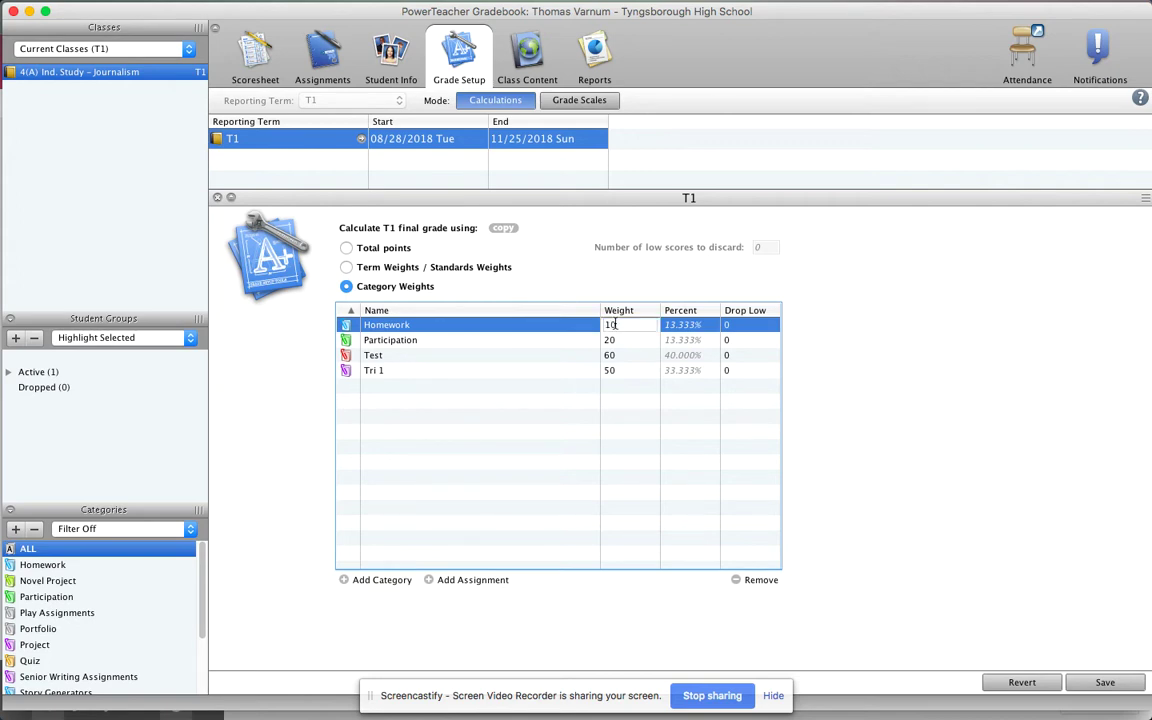
pyautogui.write('10')
pyautogui.press('Return')
pyautogui.write('10')
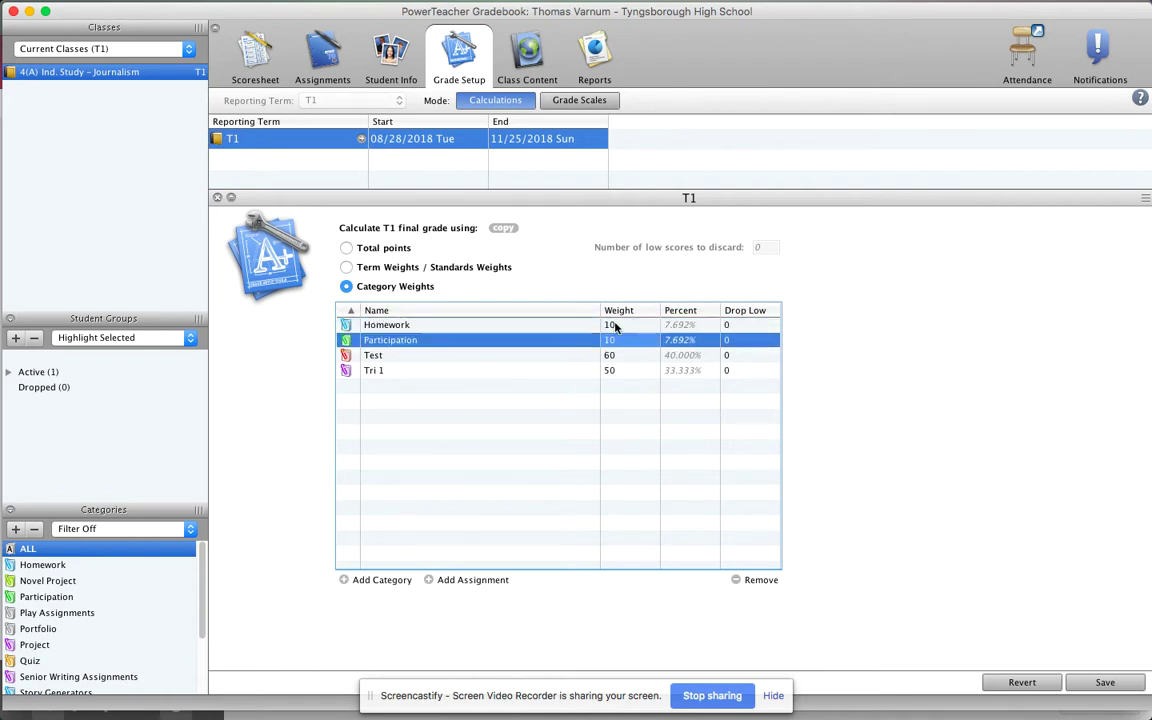
pyautogui.press('Return')
pyautogui.write('30')
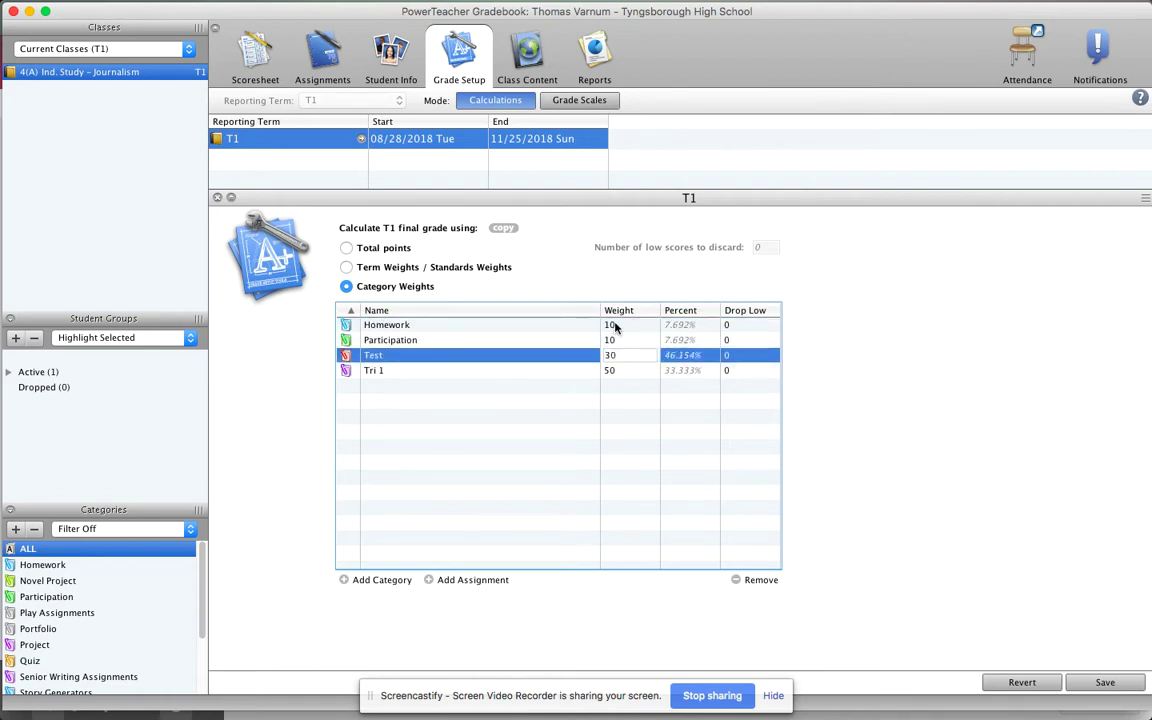
pyautogui.press('Return')
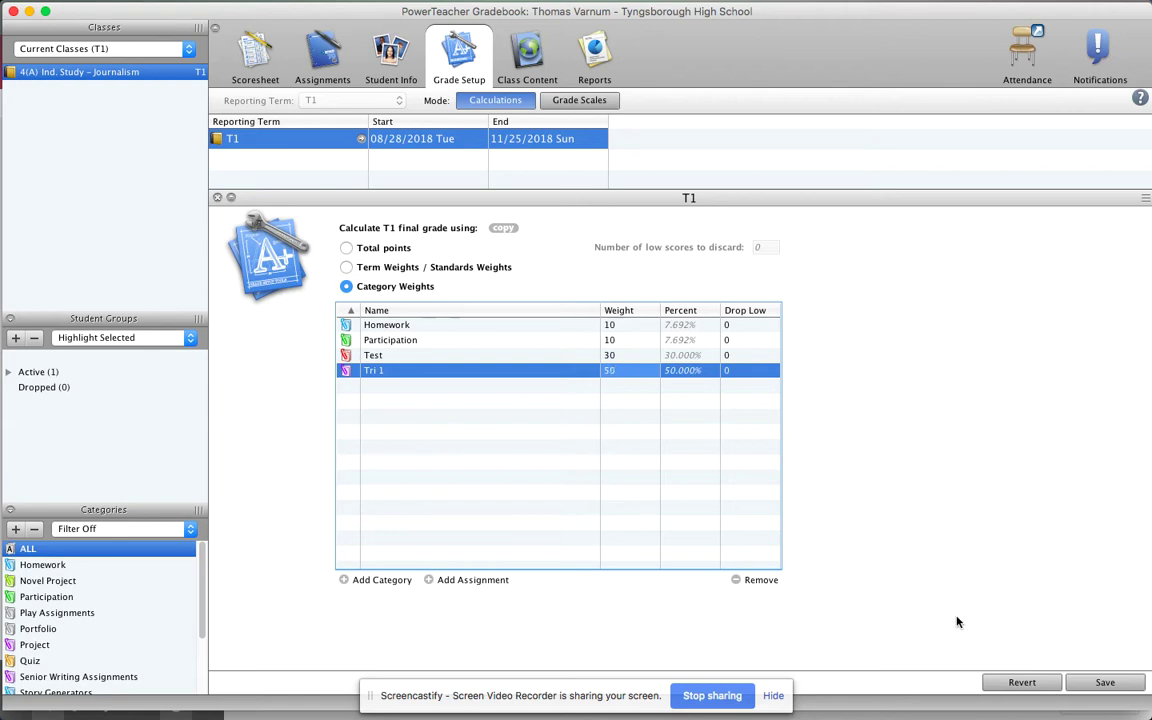
# Step: Revert the unsaved weight changes and return to the Scoresheet
pyautogui.click(1022, 683)
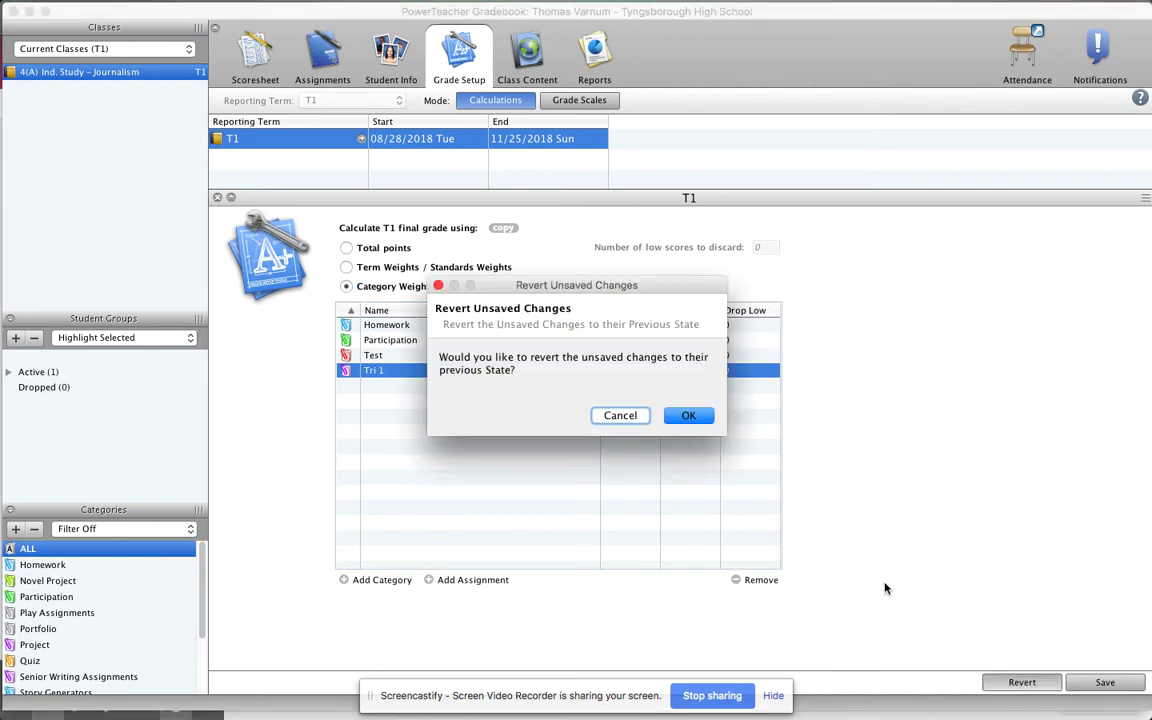
pyautogui.click(687, 417)
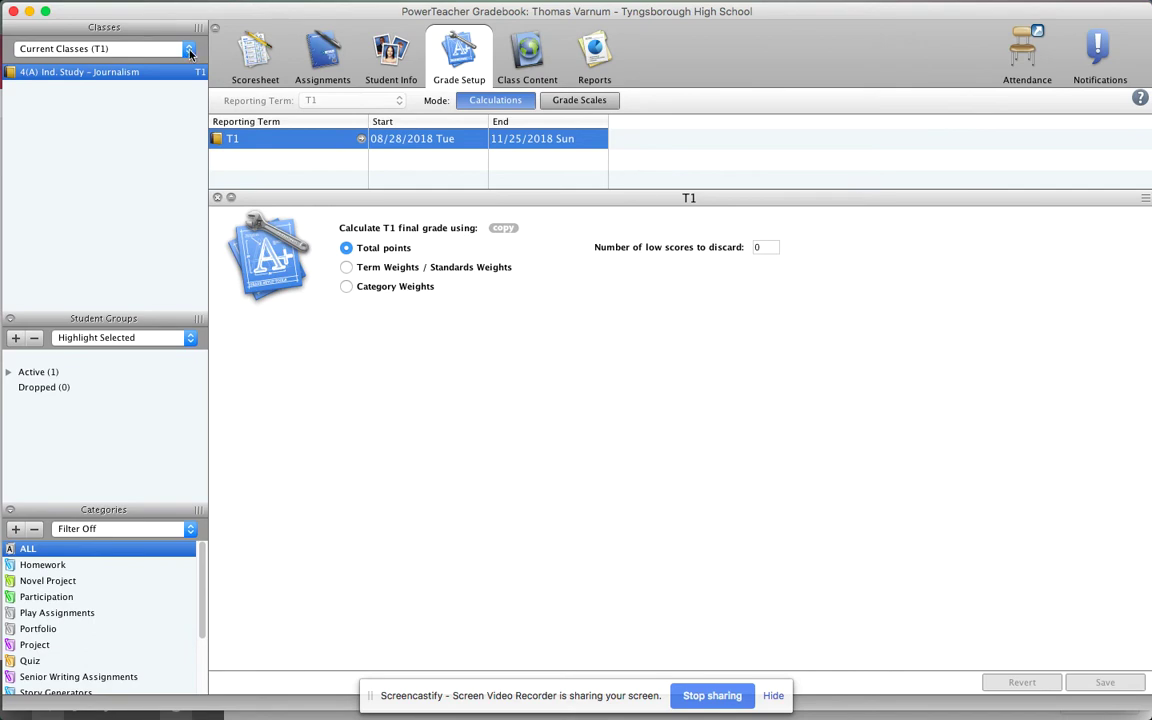
pyautogui.click(256, 74)
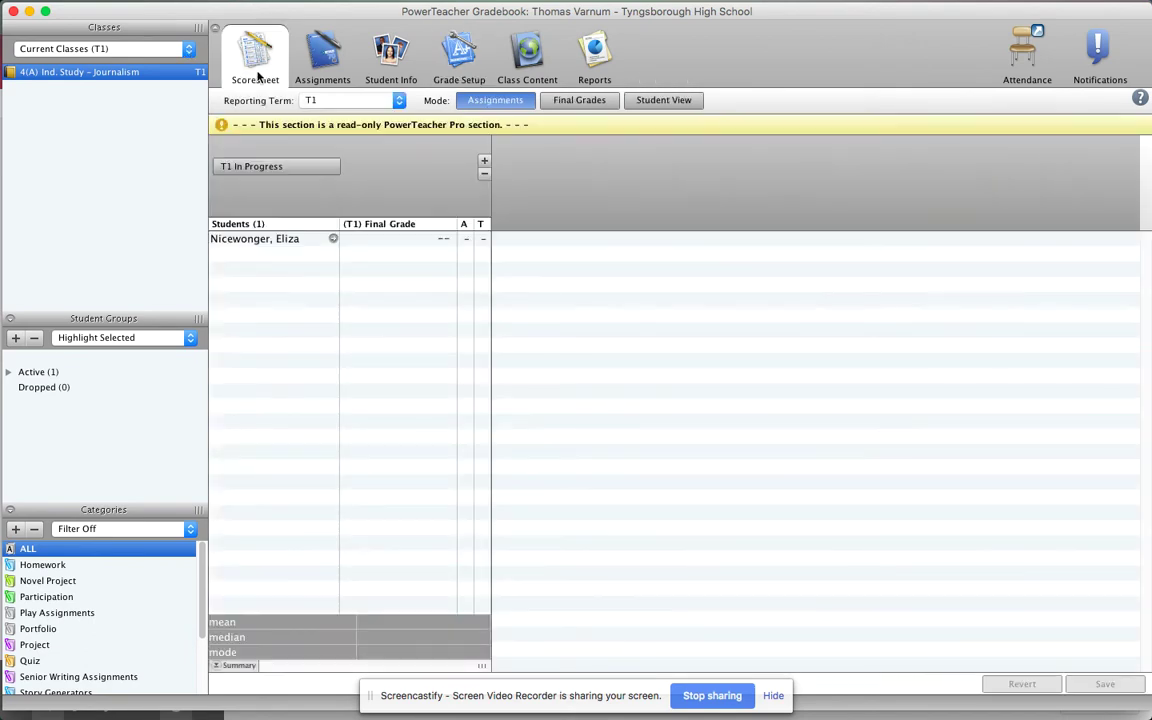
# Step: Open the Classes term list and scroll down to the older school years
pyautogui.click(188, 49)
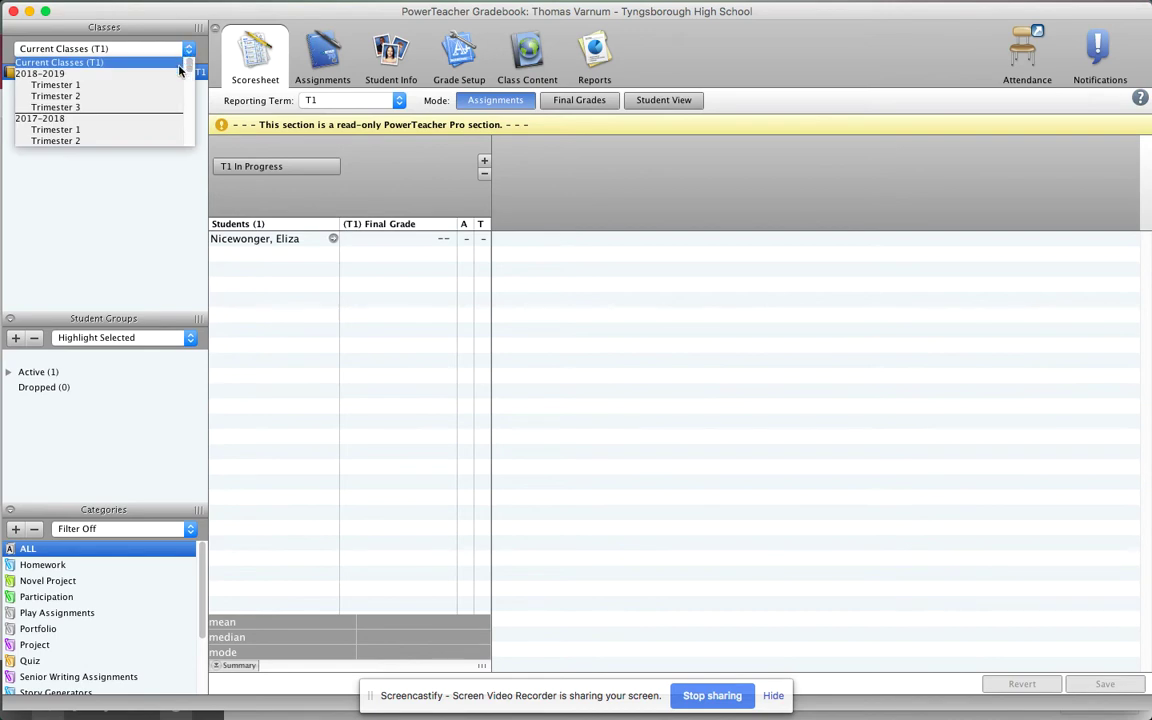
pyautogui.scroll(-3, 174, 85)
pyautogui.scroll(-1, 172, 85)
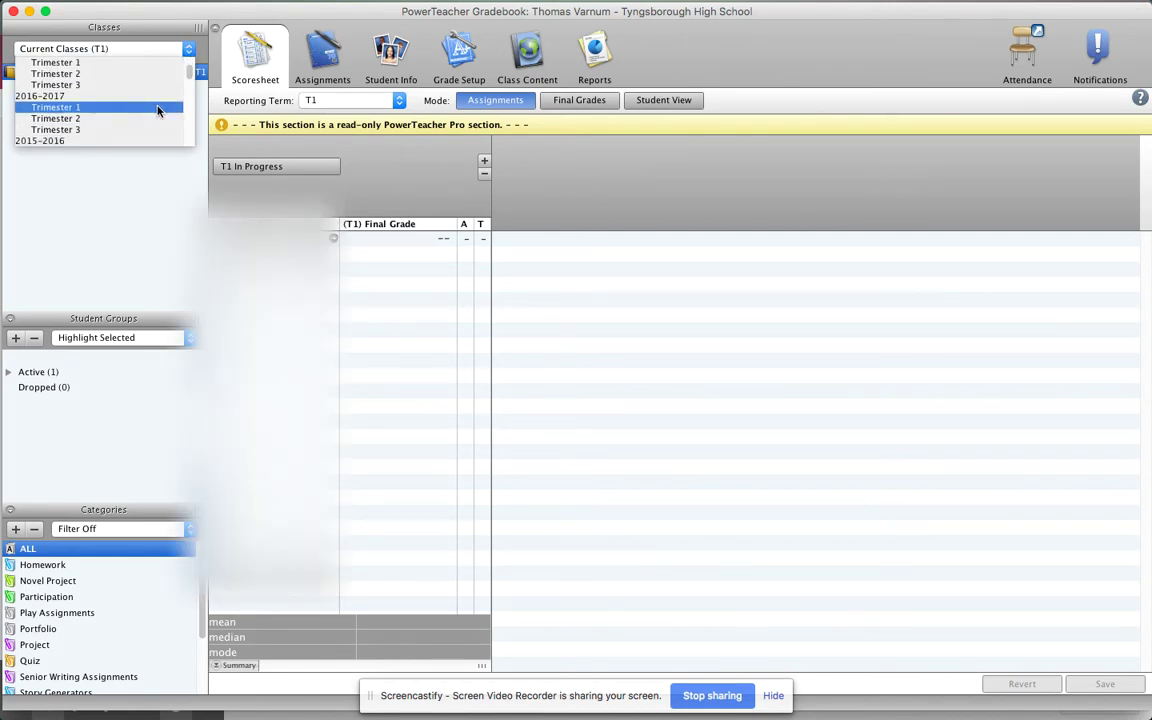
# Step: Load the 2016-2017 Trimester 1 classes and scroll through the American Literature scoresheet columns
pyautogui.click(157, 108)
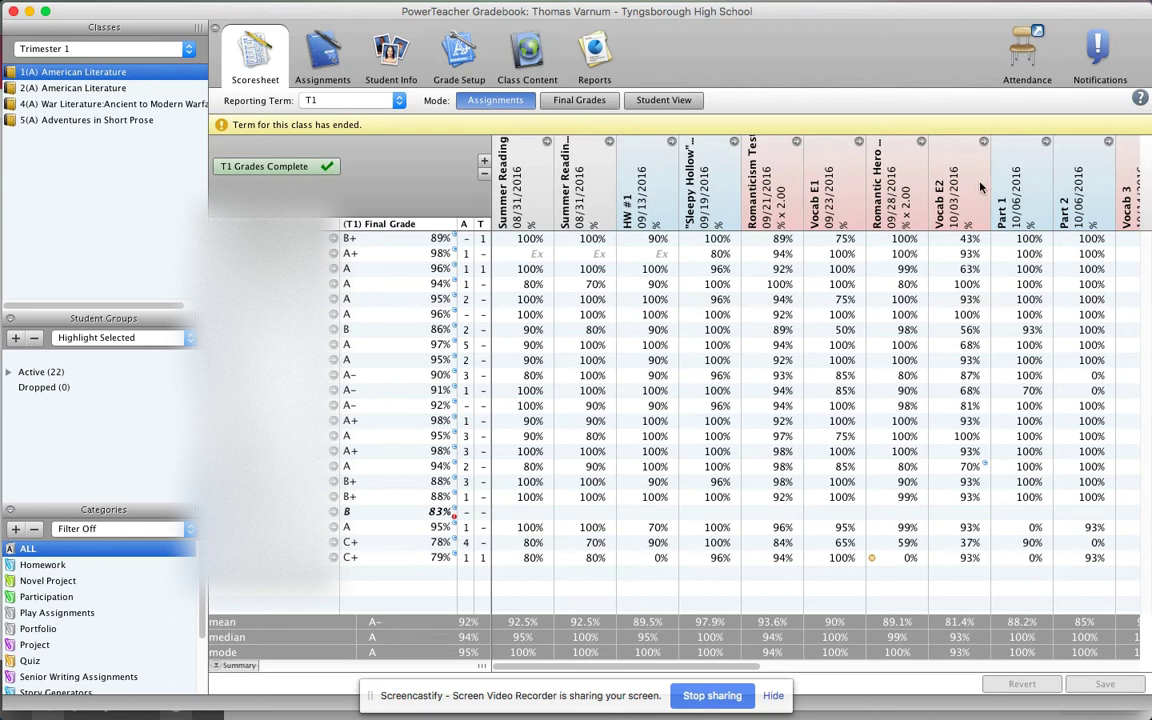
pyautogui.moveTo(985, 187)
pyautogui.moveTo(678, 668); pyautogui.dragTo(1140, 611)
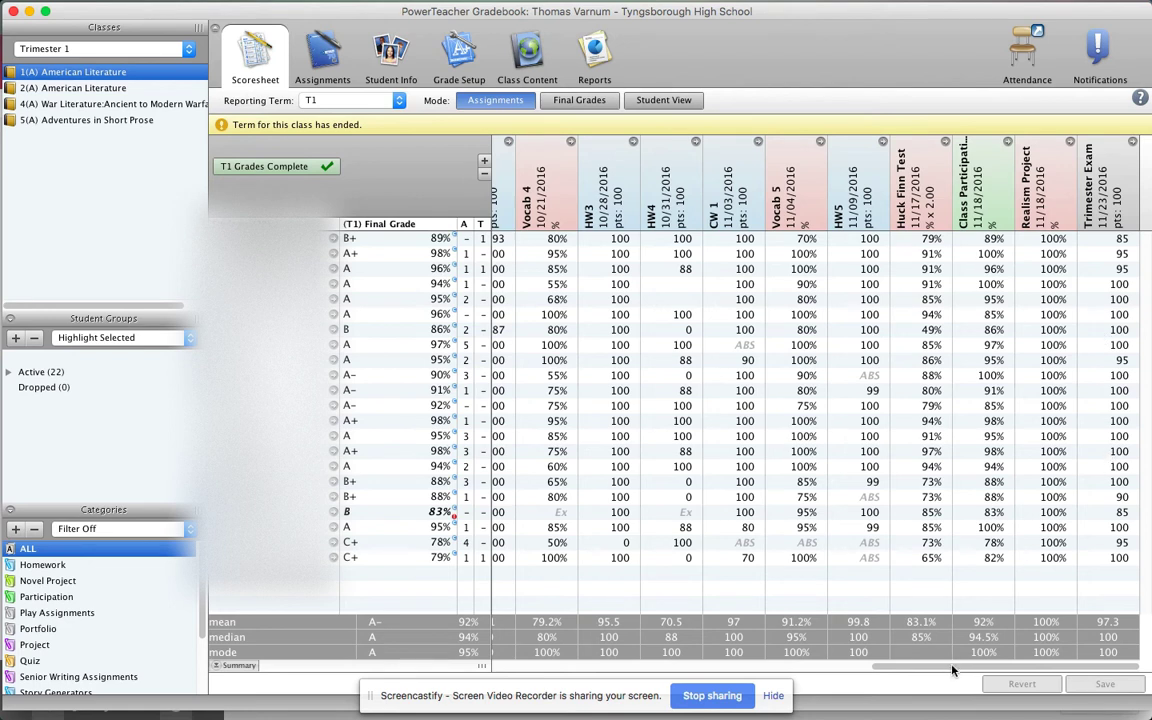
pyautogui.moveTo(950, 667); pyautogui.dragTo(333, 574)
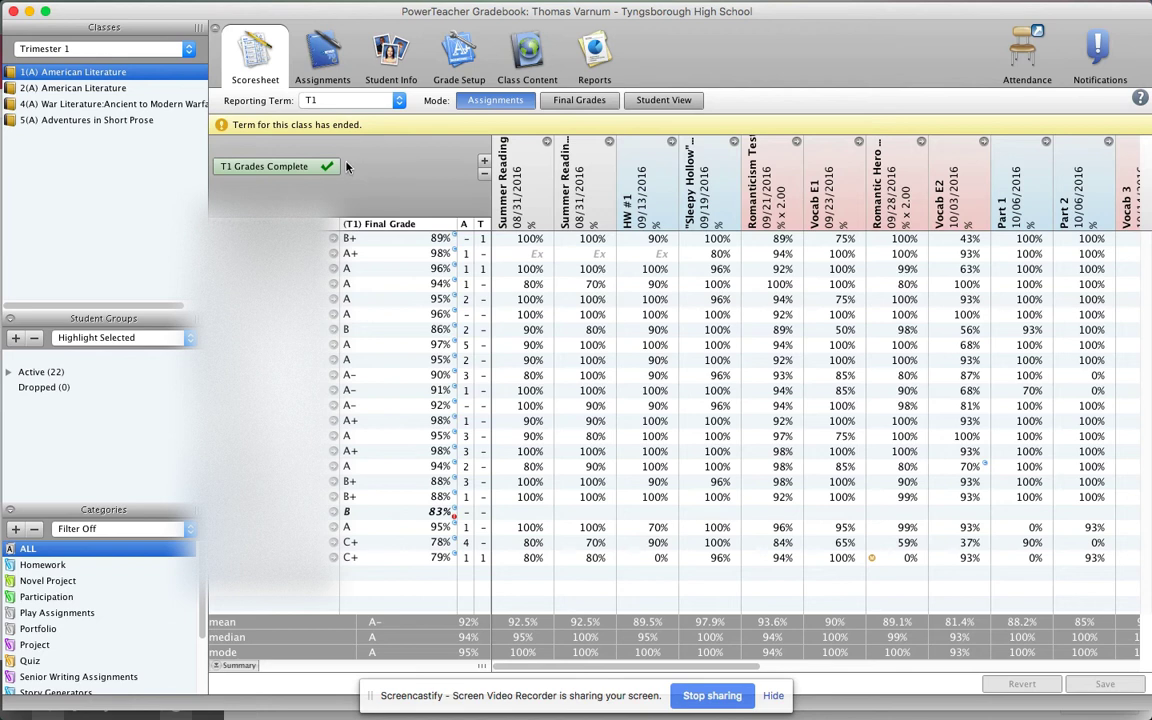
pyautogui.click(167, 46)
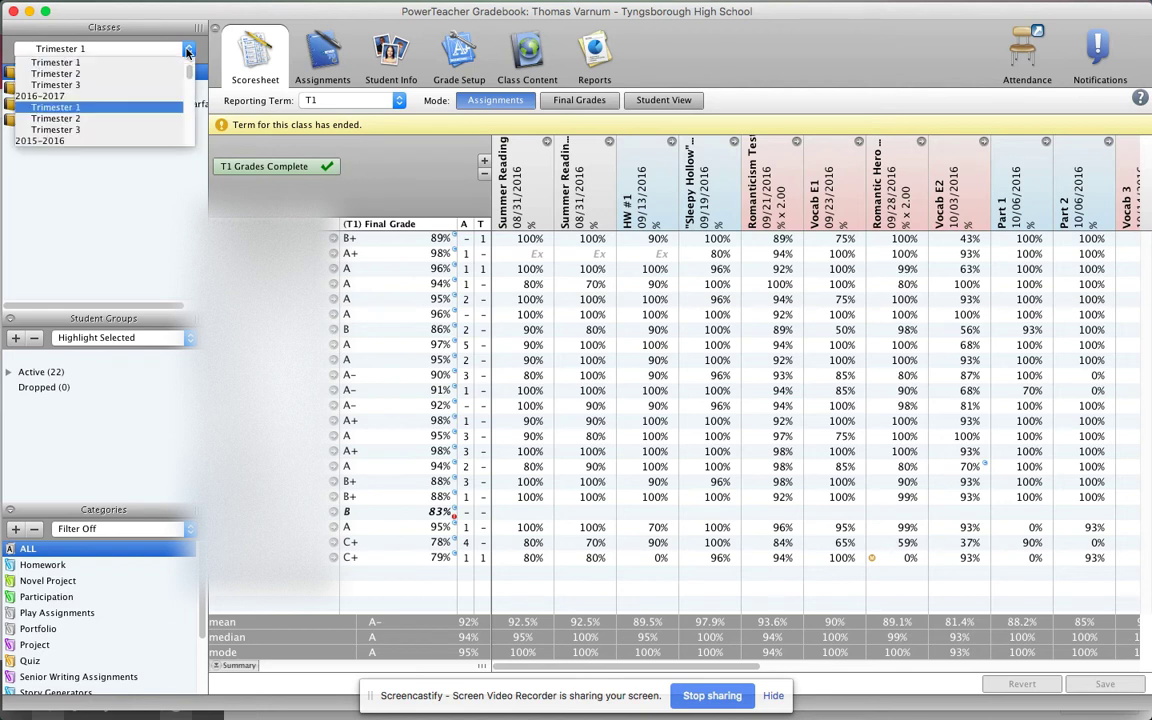
# Step: Switch to Trimester 2 and open American Literature's Tri1 assignment, category Tri 1
pyautogui.click(100, 102)
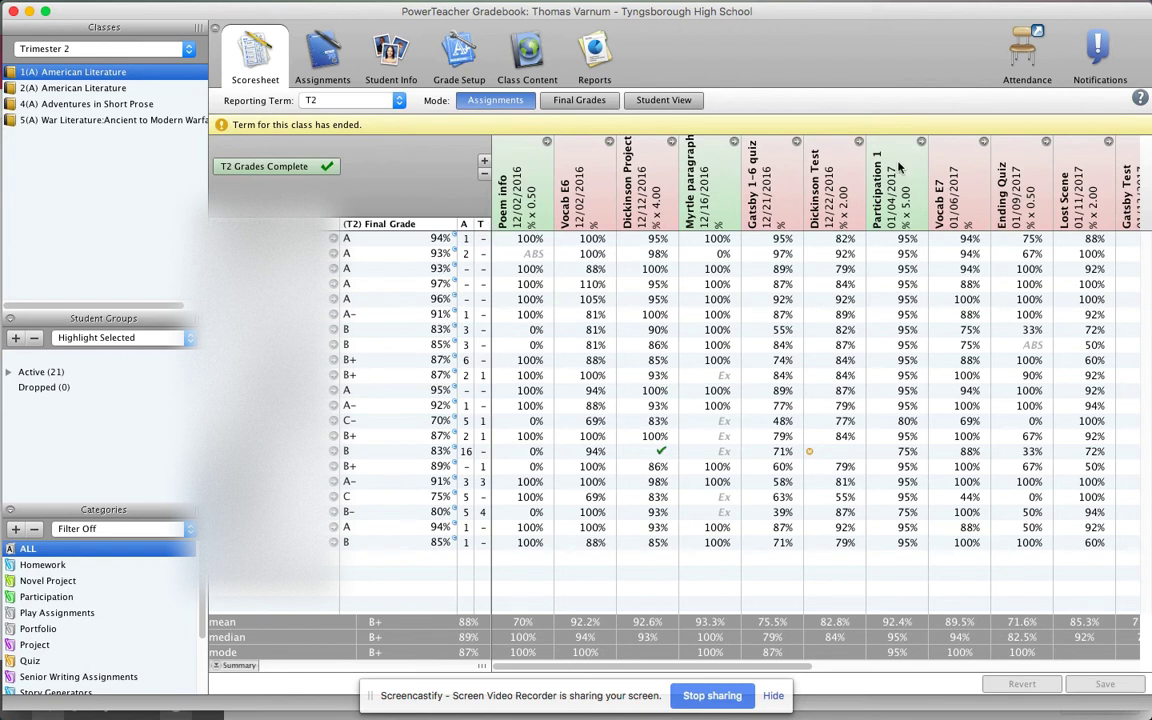
pyautogui.moveTo(773, 665); pyautogui.dragTo(1115, 565)
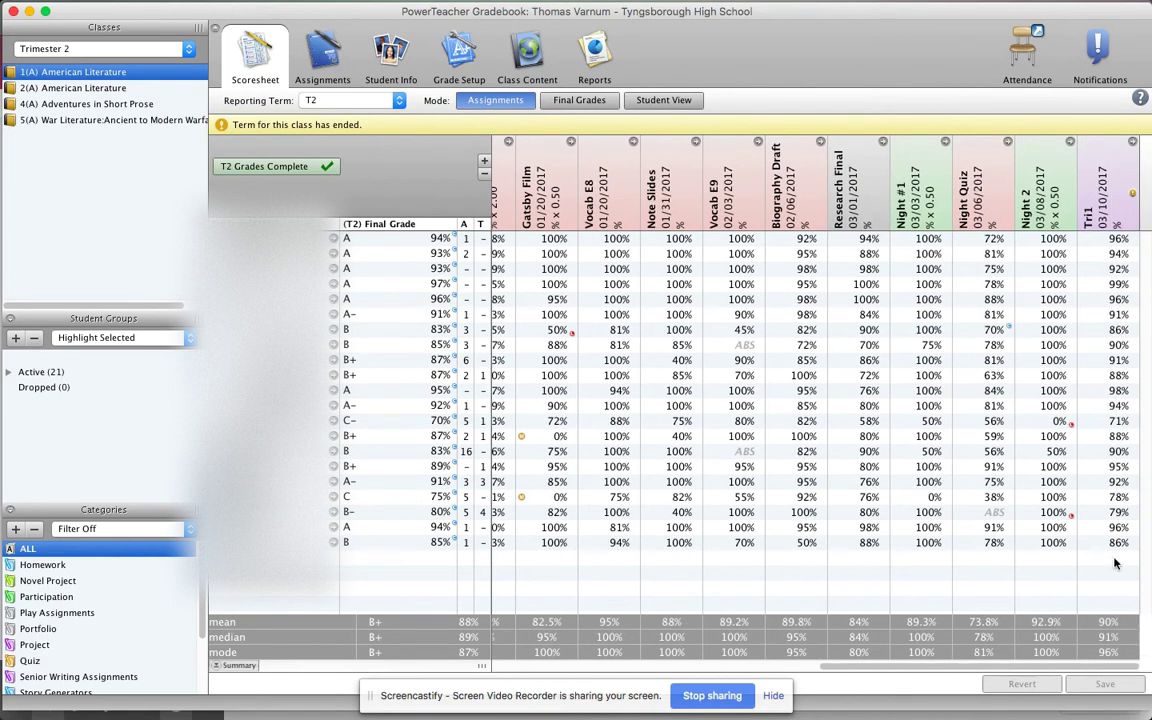
pyautogui.moveTo(1047, 225)
pyautogui.click(1092, 207)
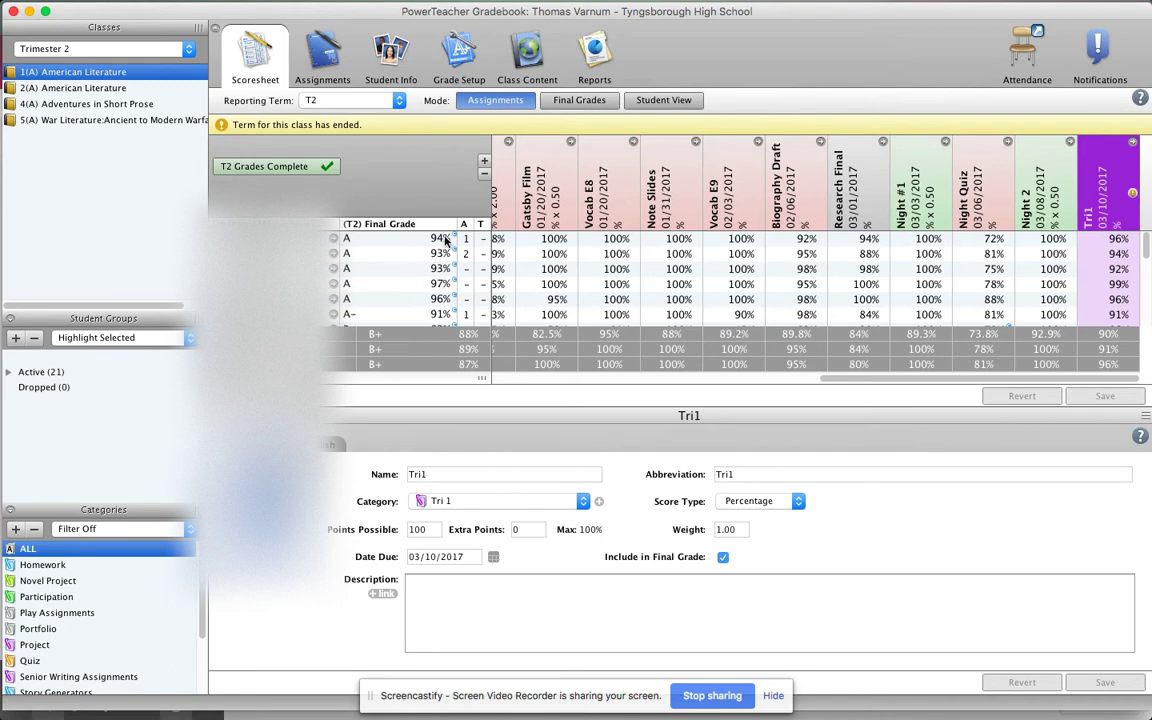
# Step: Untick 'Include in Final Grade' for the Tri1 assignment
pyautogui.click(723, 559)
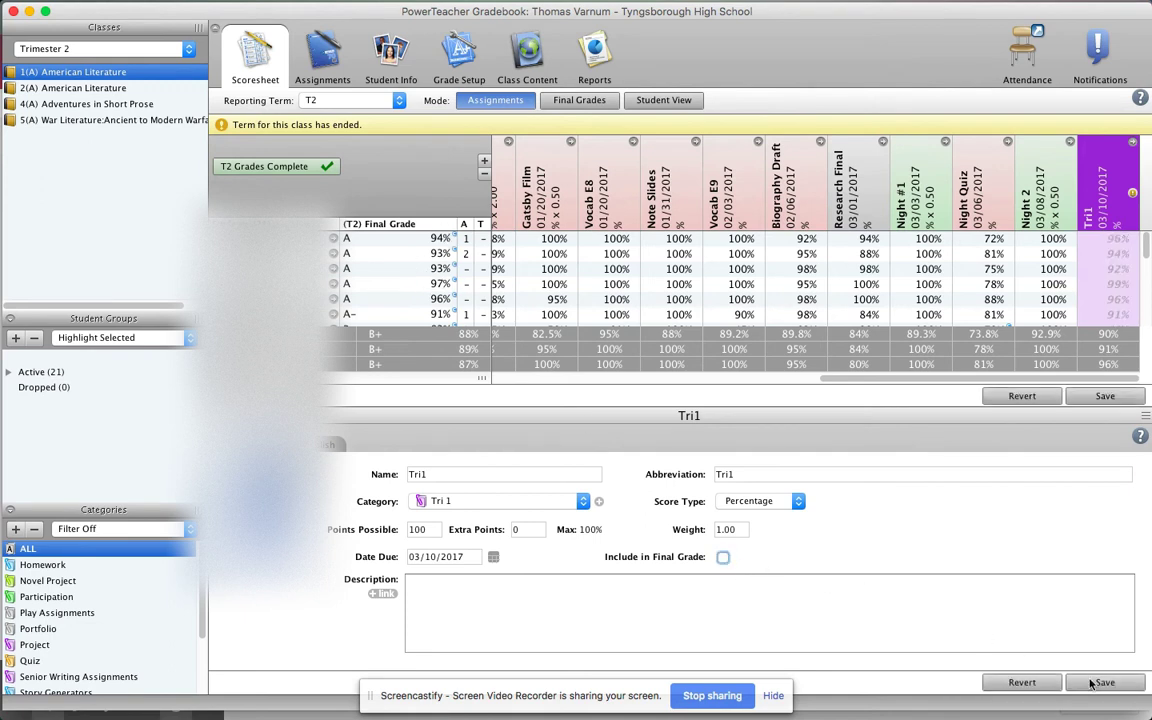
# Step: Save Tri1's exclusion so T2 final grades recalculate, then re-tick 'Include in Final Grade'
pyautogui.click(1104, 683)
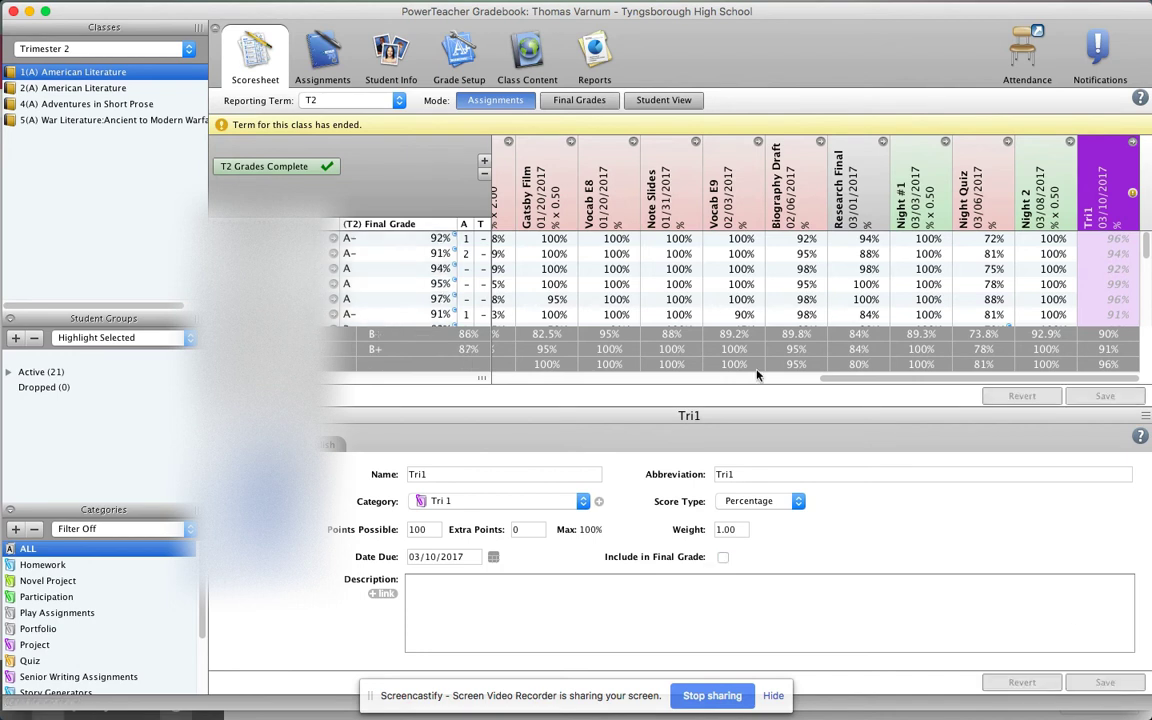
pyautogui.moveTo(448, 263)
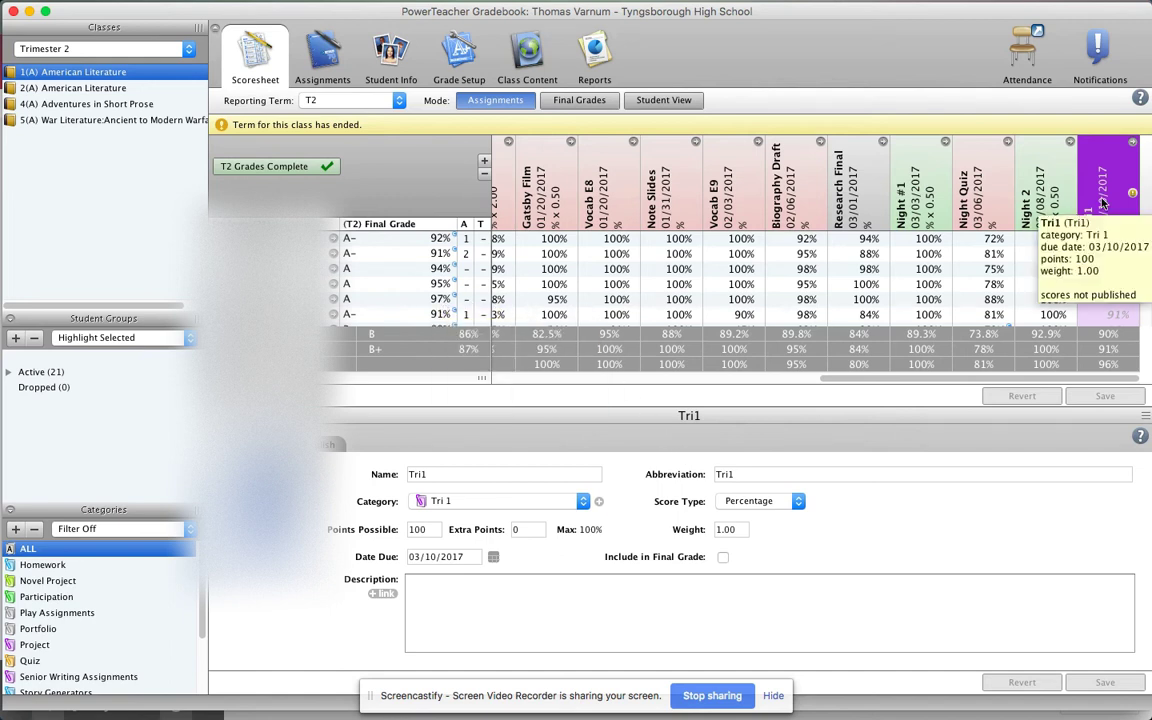
pyautogui.click(722, 558)
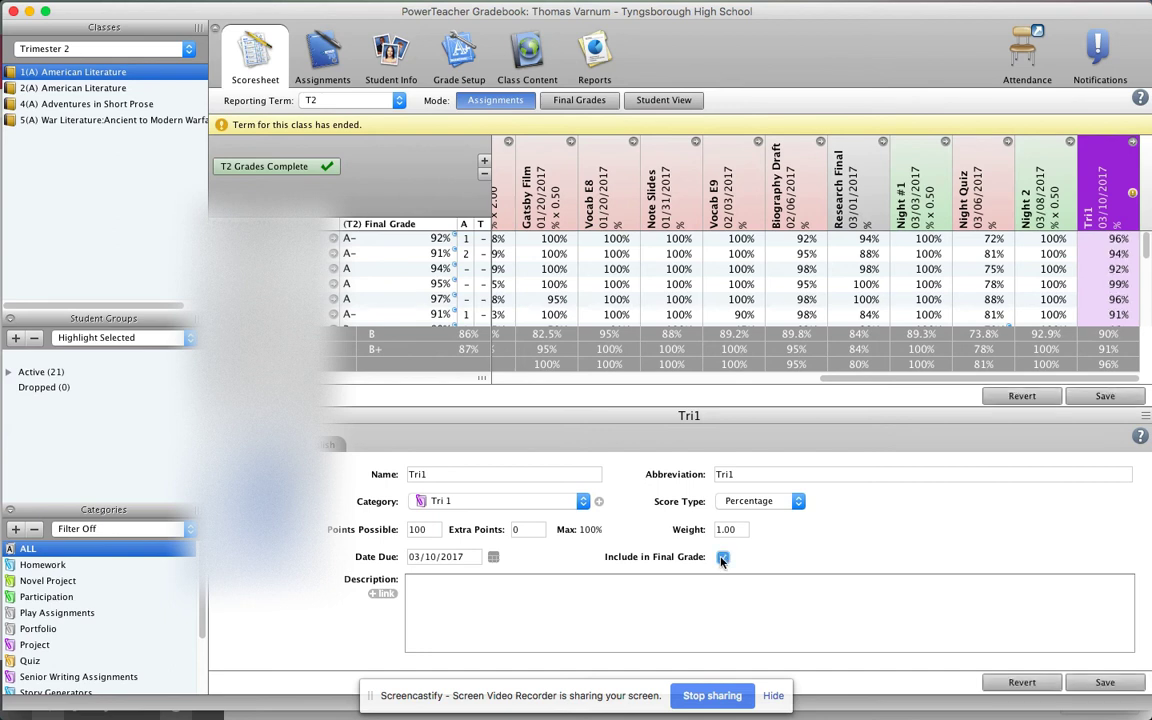
# Step: Save Tri1 as included in the final grade, then check the first student's Night 2 and Tri1 scores
pyautogui.click(722, 560)
pyautogui.click(1106, 682)
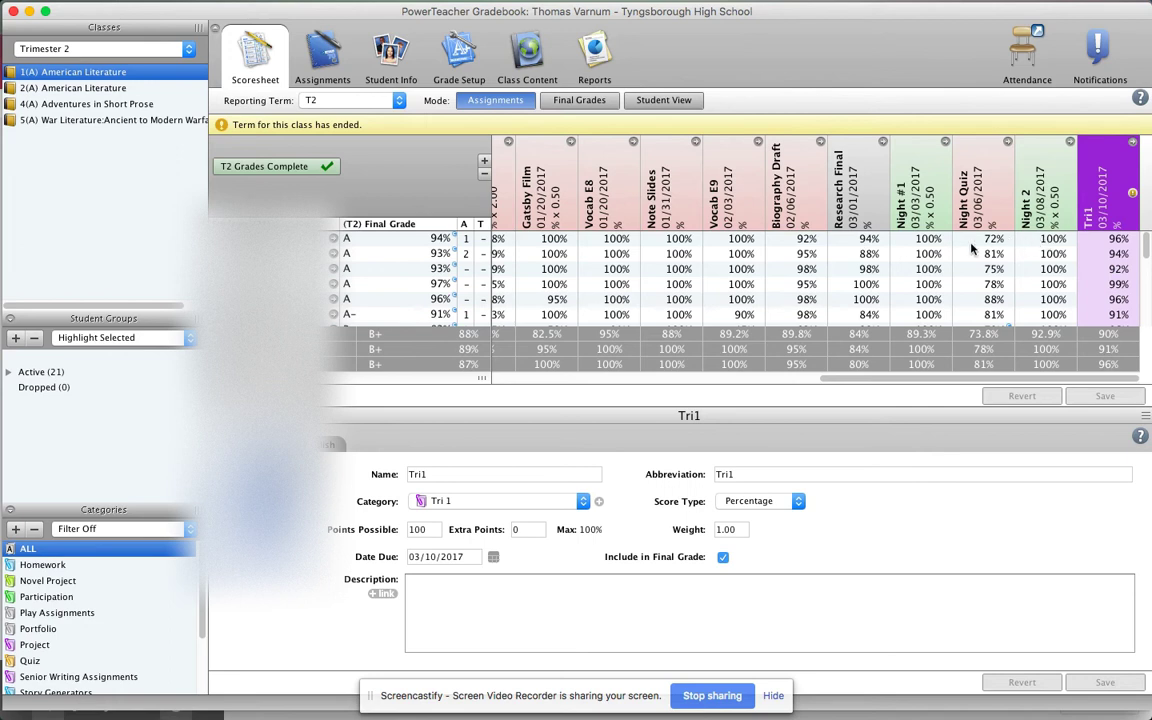
pyautogui.click(1050, 238)
pyautogui.click(1115, 239)
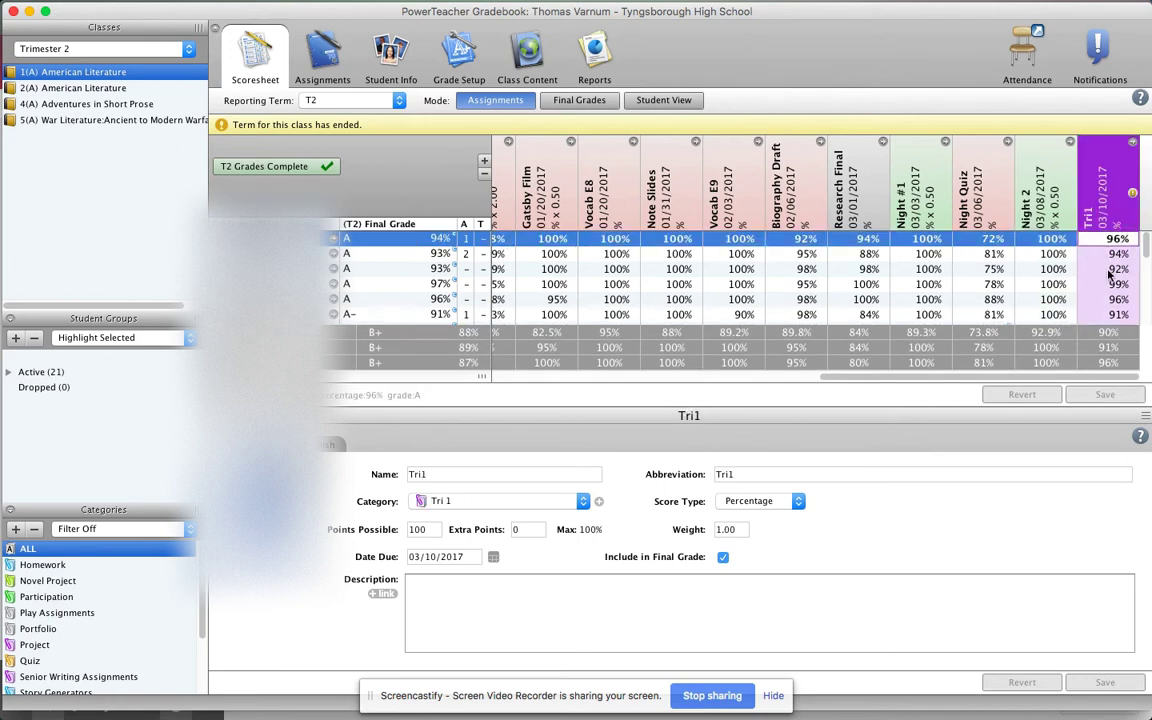